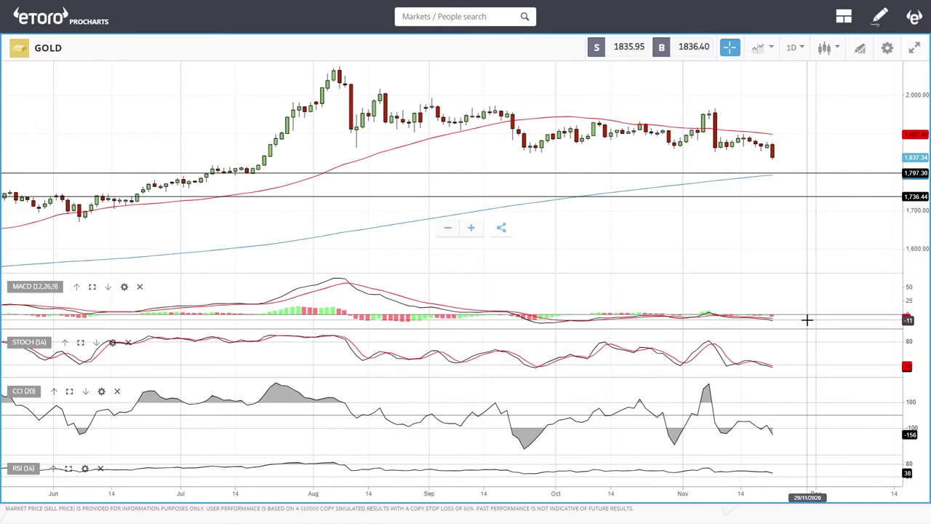
Search the markets for "sil" and open the Silver chart.
left_click(449, 17)
type("sil")
left_click(409, 98)
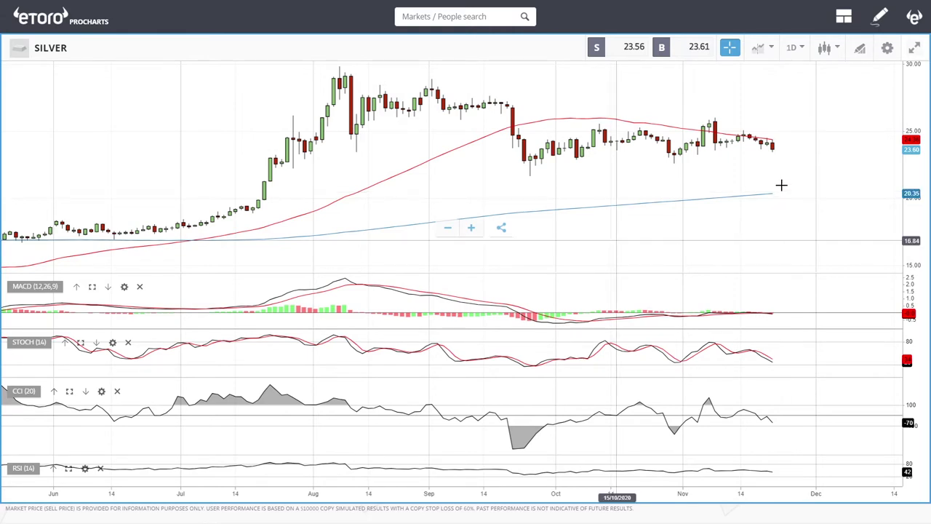
Draw two horizontal support lines on the Silver chart, at about 20.57 and 18.83.
left_click(783, 188)
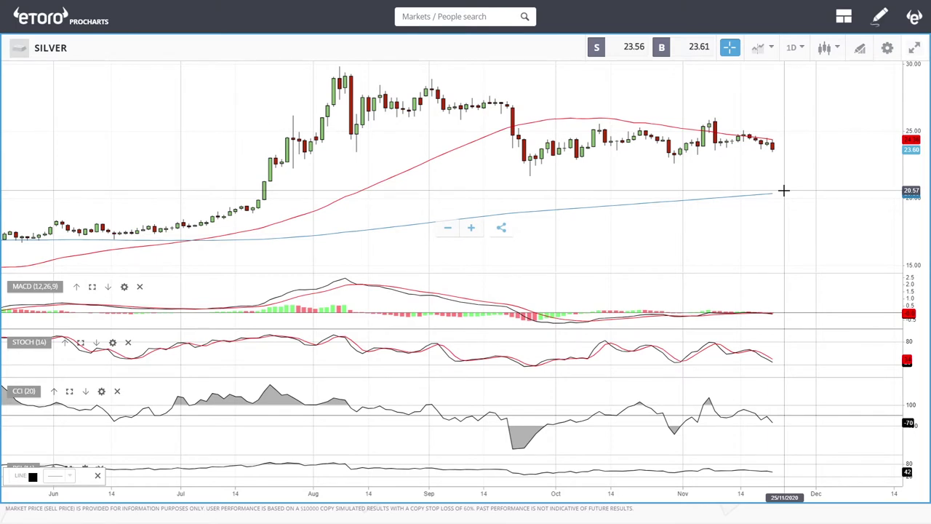
left_click(783, 191)
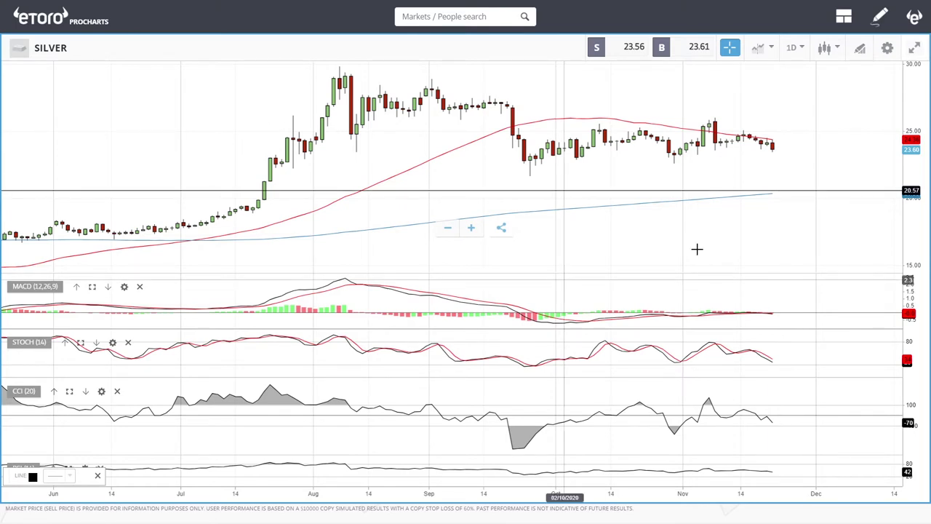
left_click(756, 214)
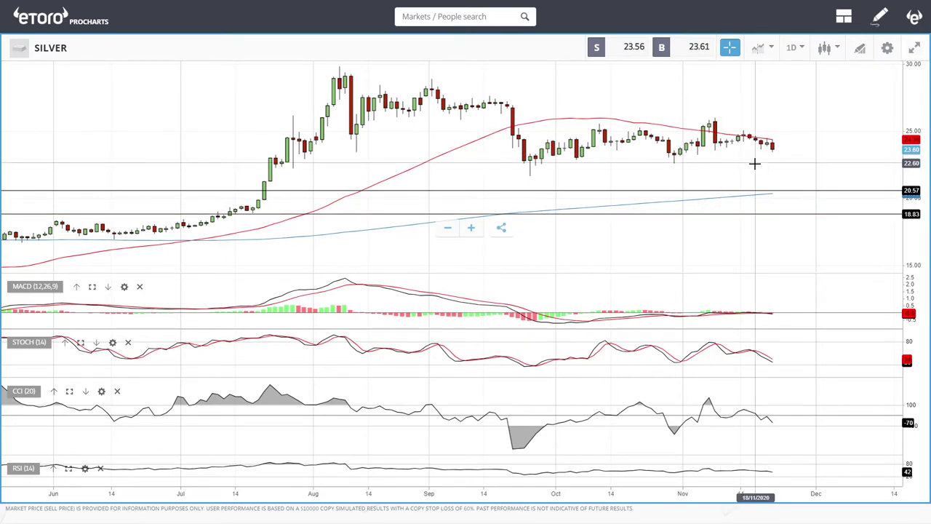
Search the markets for "pla" and open the Platinum chart.
left_click(438, 16)
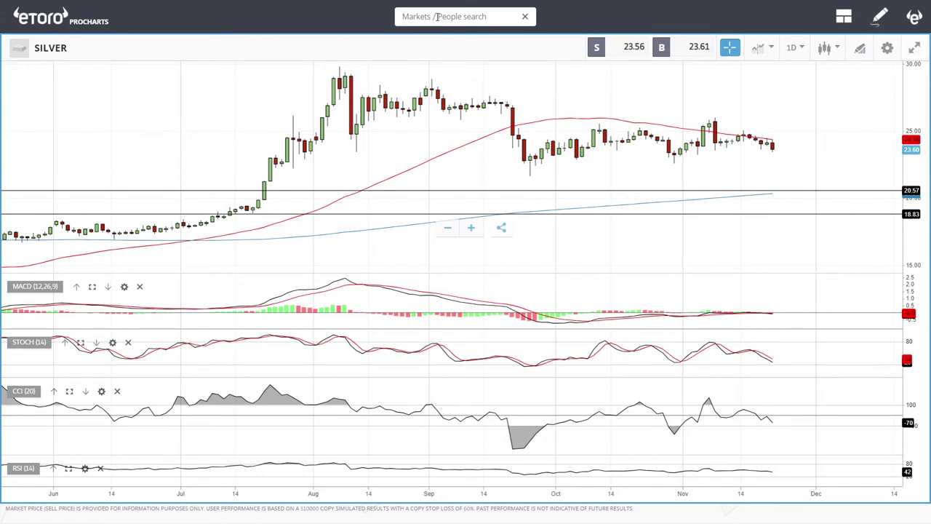
type("pla")
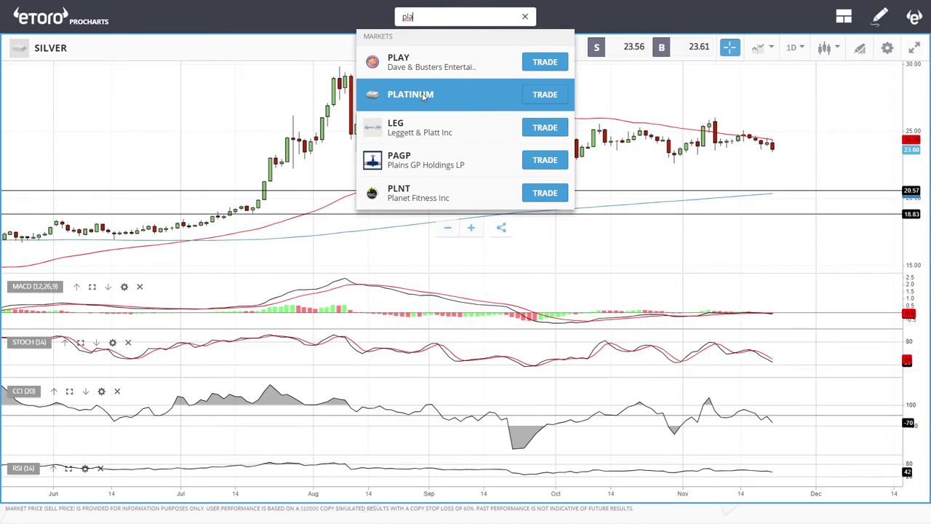
left_click(424, 96)
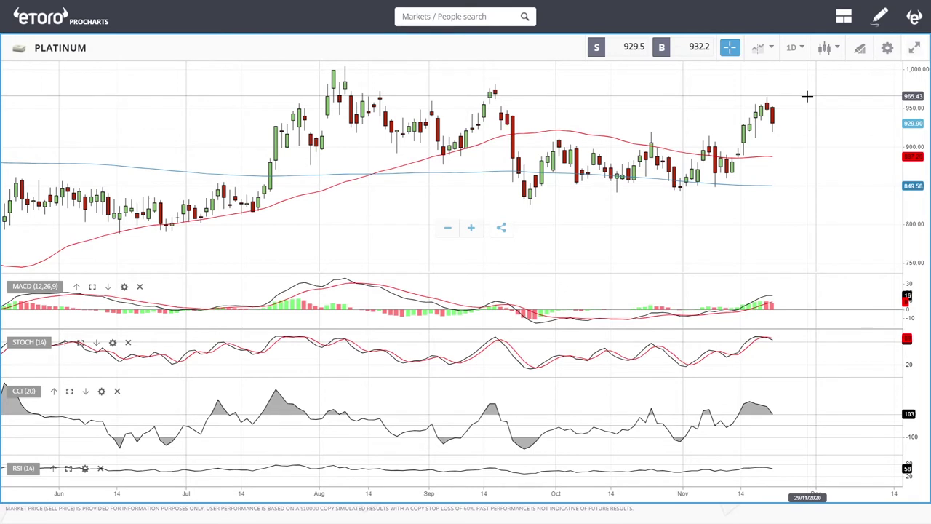
Search the markets for "pal" and open the Palladium chart.
left_click(452, 16)
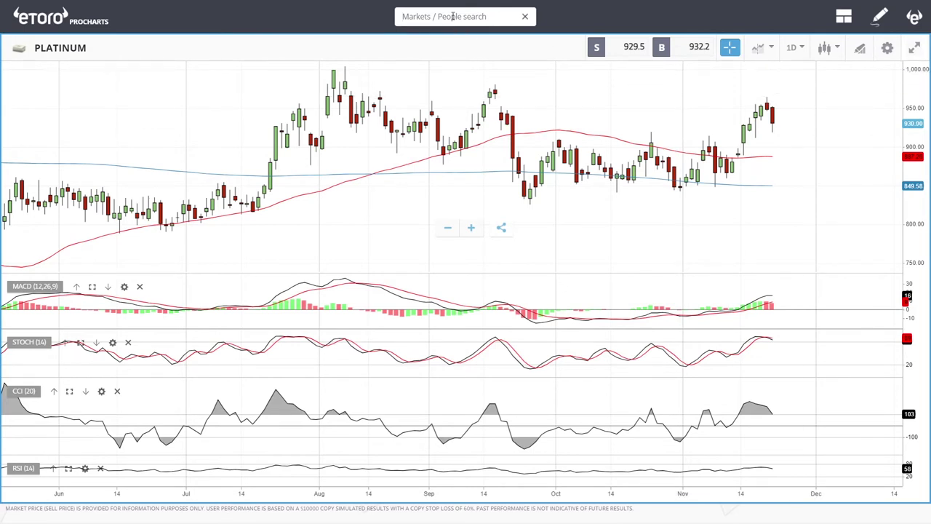
type("pal")
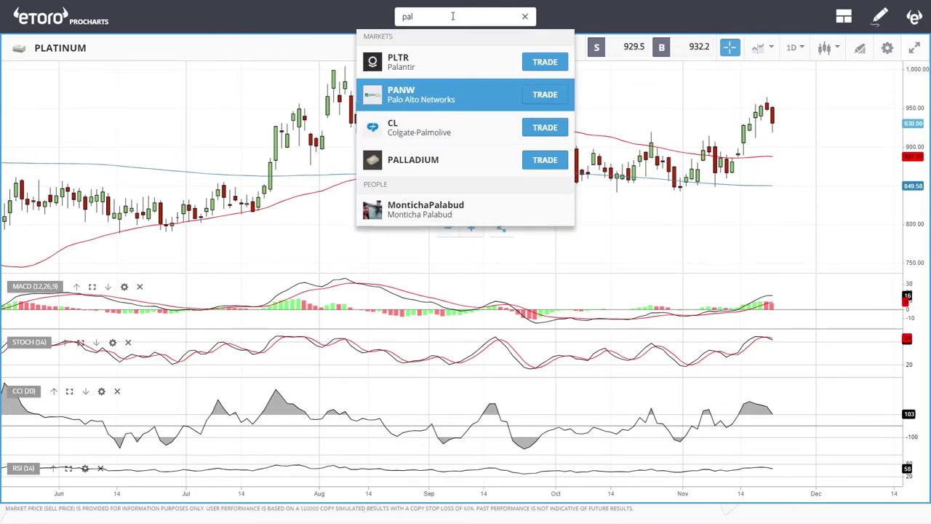
key("Down")
key("Down")
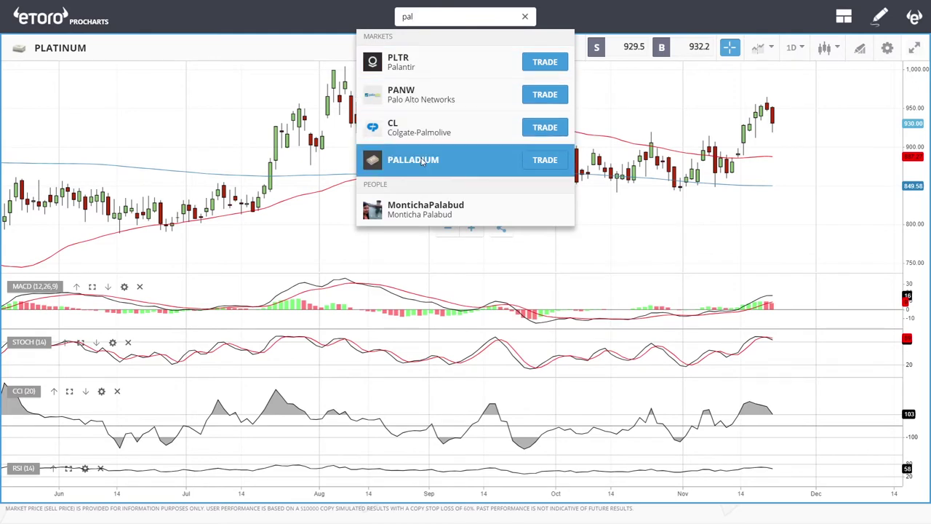
key("Return")
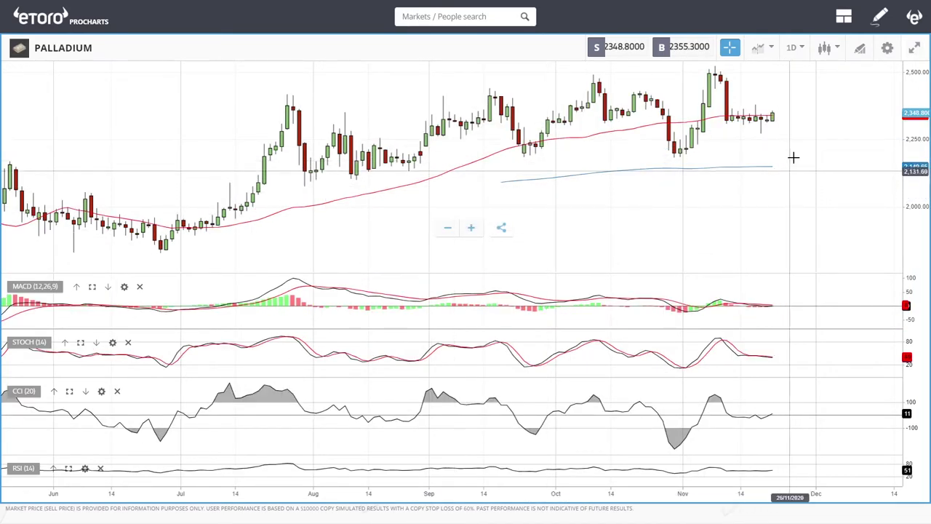
Draw a horizontal resistance line on the Palladium chart at the early November high, about 2,520.
scroll(792, 131, "up", 1)
scroll(790, 131, "up", 1)
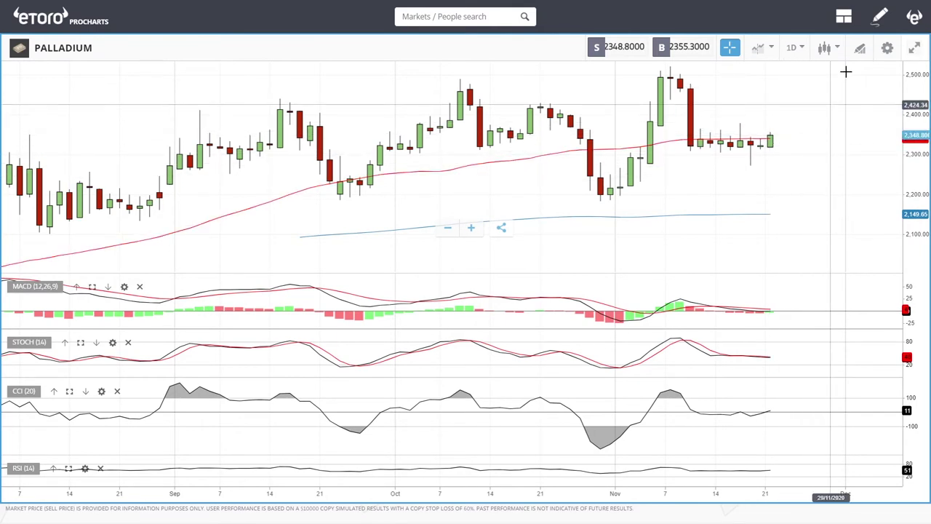
left_click(859, 48)
left_click(483, 292)
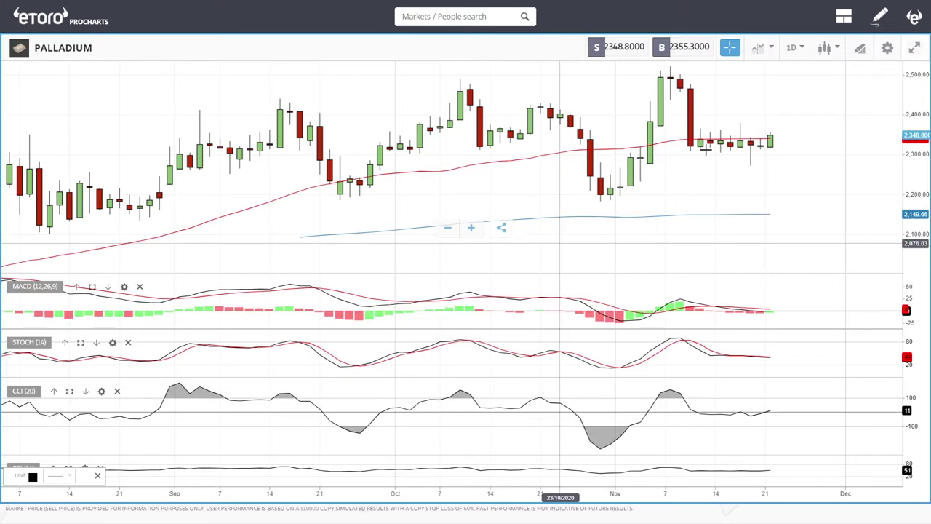
left_click(763, 67)
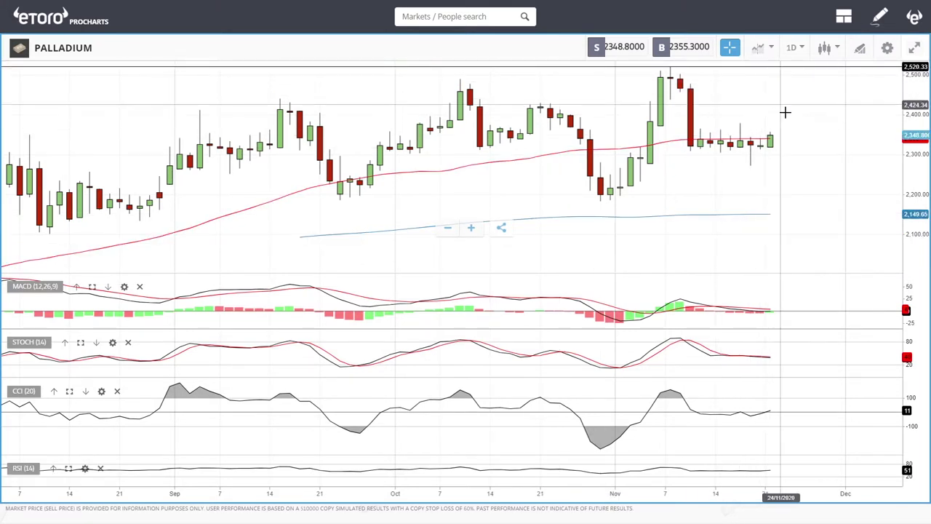
Draw a horizontal support line on the Palladium chart just below the recent candles, at about 2,261.
left_click(859, 47)
left_click(471, 296)
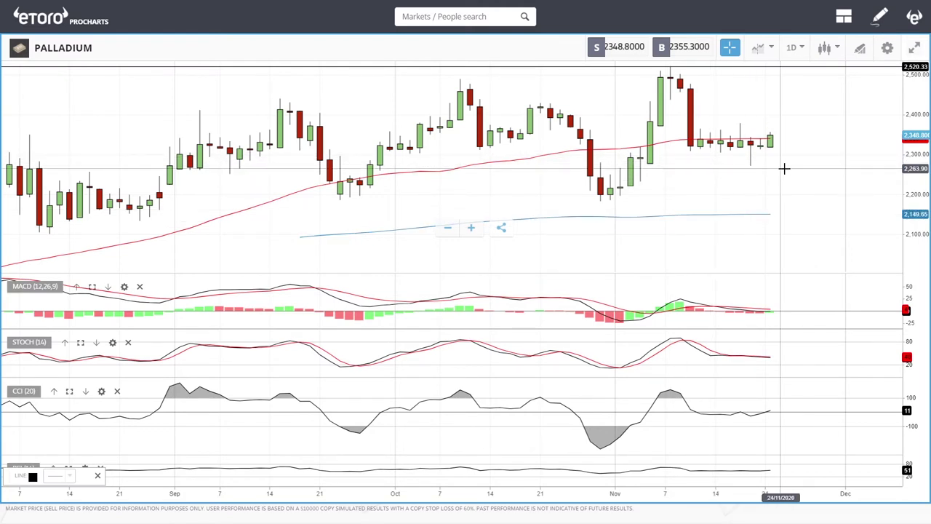
left_click(784, 169)
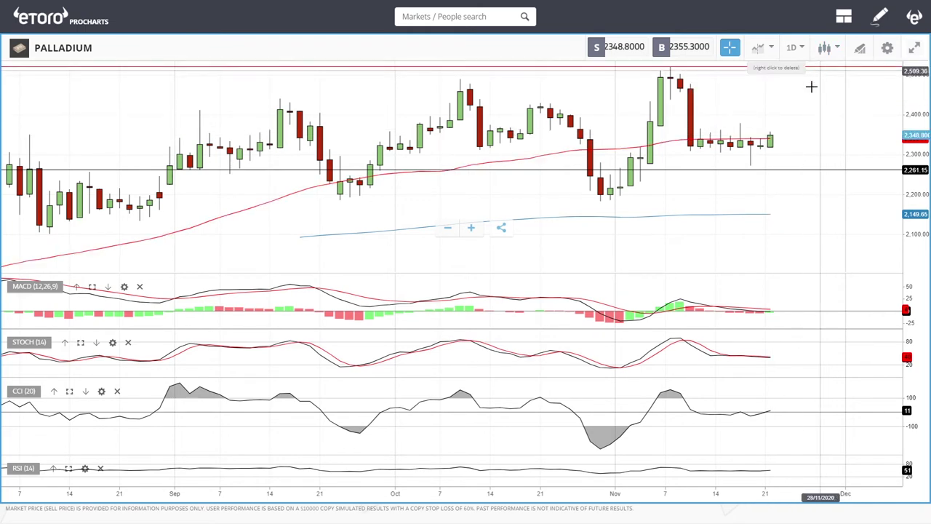
right_click(847, 69)
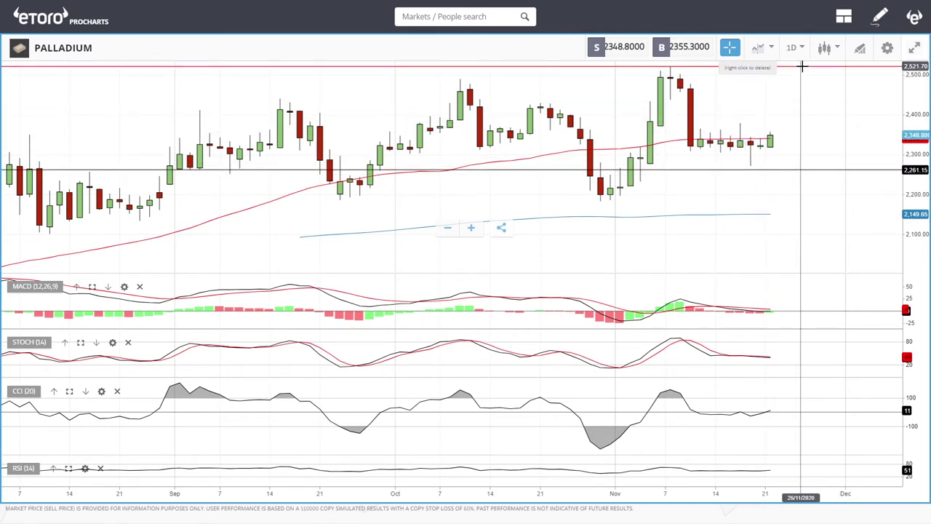
Search the markets for "alu" and open the Aluminum chart.
left_click(464, 22)
type("alu")
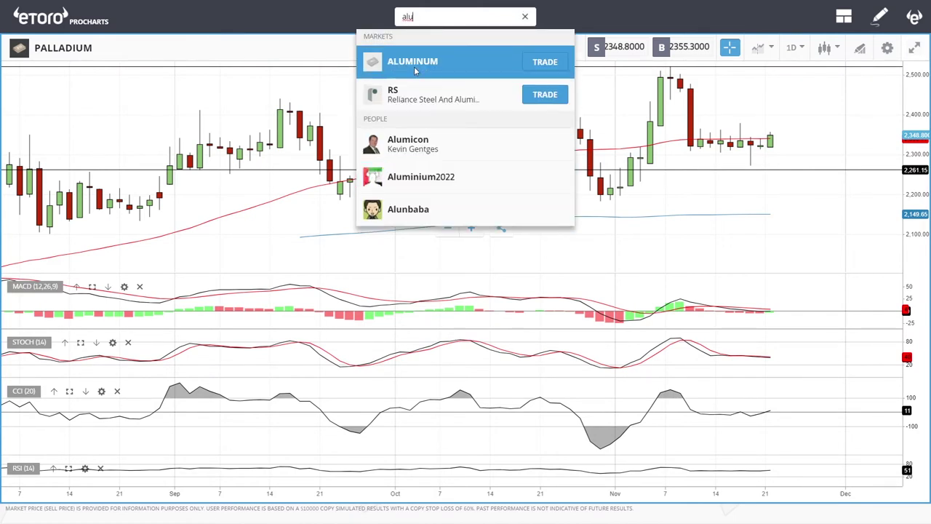
left_click(424, 66)
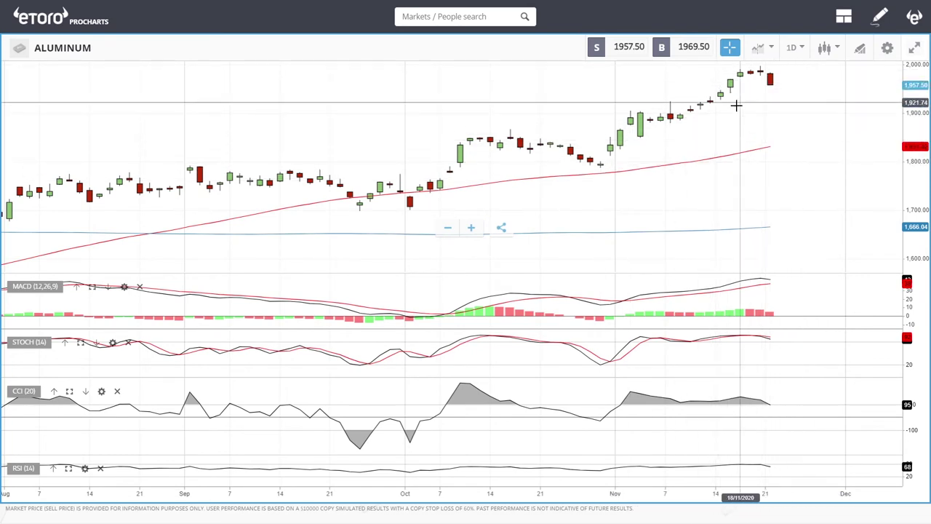
Draw a horizontal resistance line on the Aluminum chart above the November highs, at about 2,007.60.
scroll(818, 110, "down", 5)
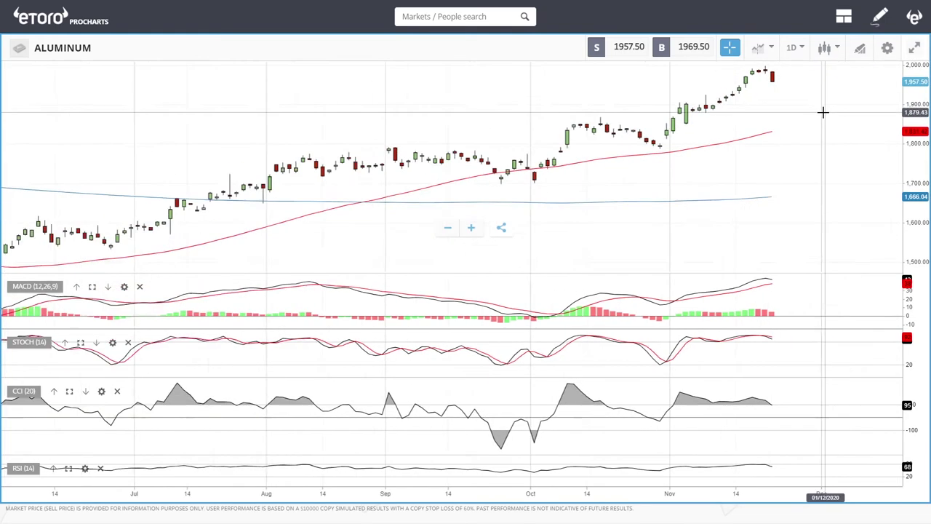
left_click(862, 51)
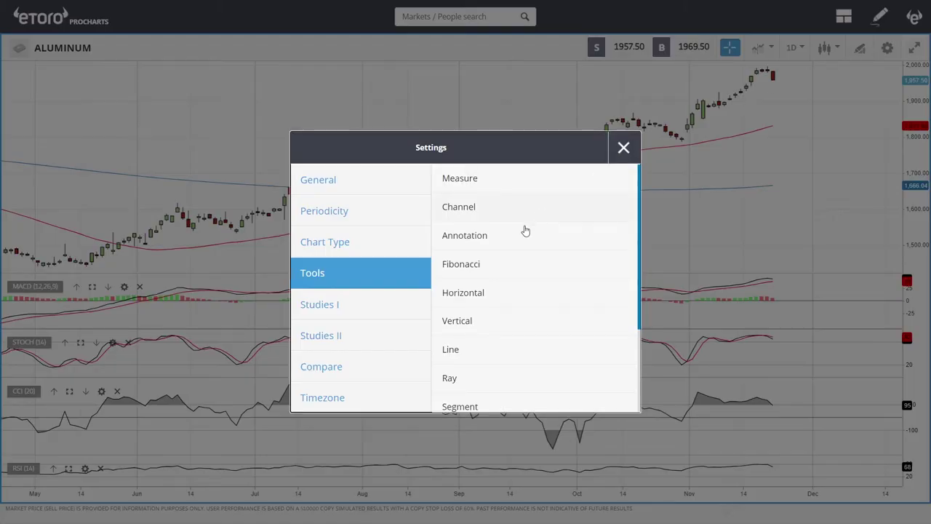
left_click(482, 295)
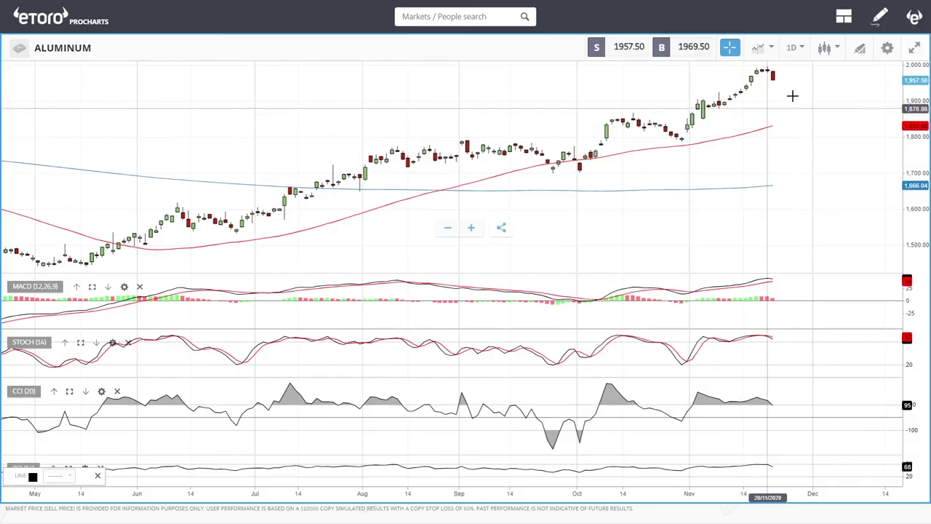
left_click(817, 62)
Draw a horizontal support line on the Aluminum chart along the October highs, at about 1,848.59.
left_click(861, 49)
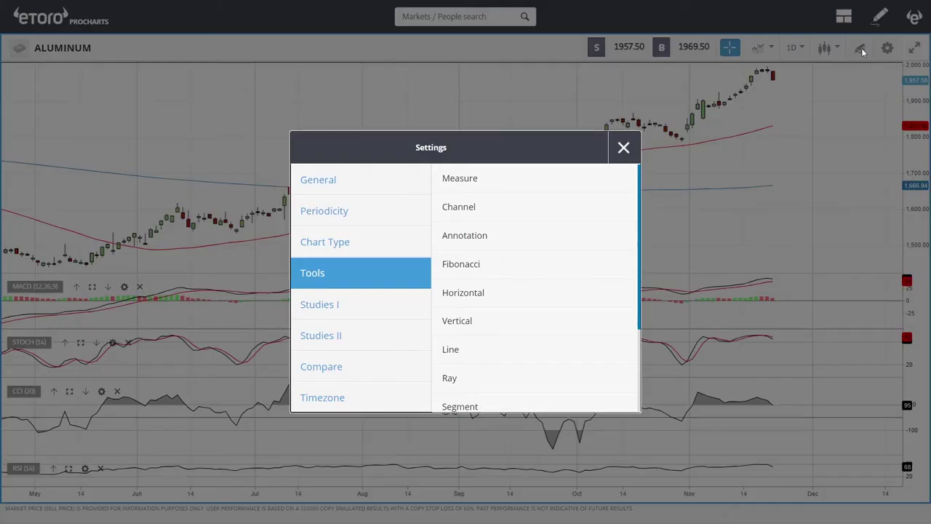
left_click(478, 294)
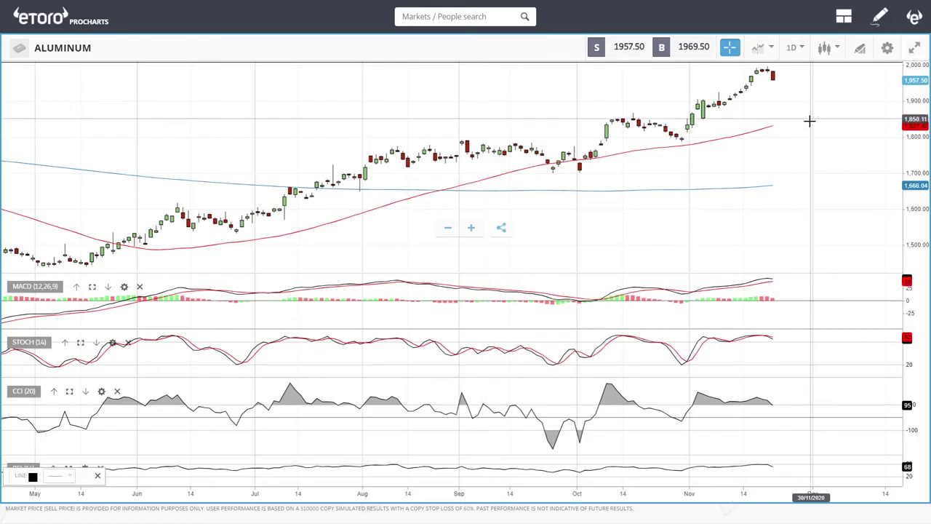
left_click(805, 119)
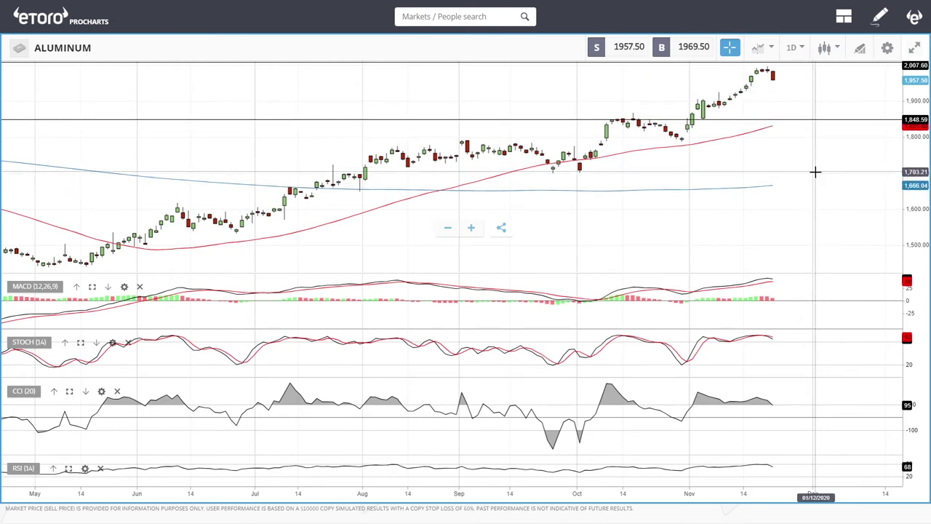
mouse_move(686, 118)
left_mouse_down()
mouse_move(614, 119)
mouse_move(674, 119)
left_mouse_up()
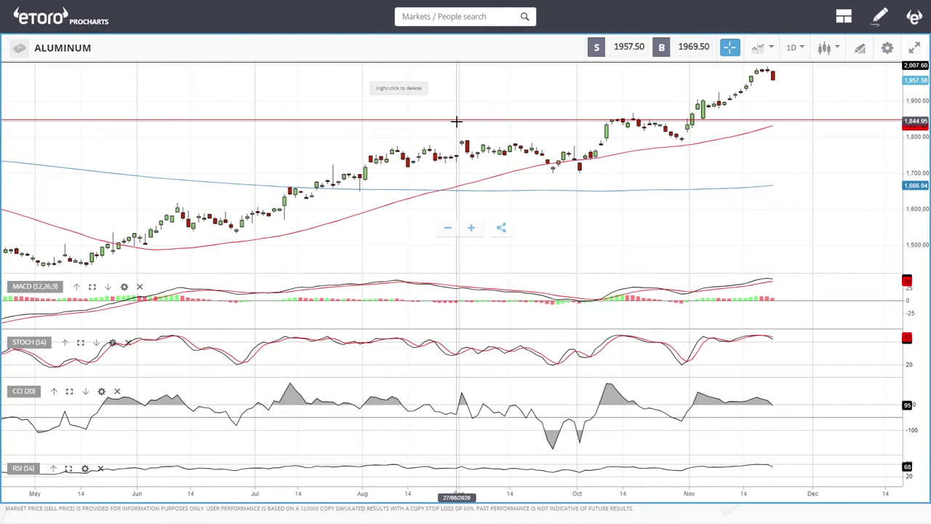
Search the markets for "nic" and open the Nickel chart.
type("c")
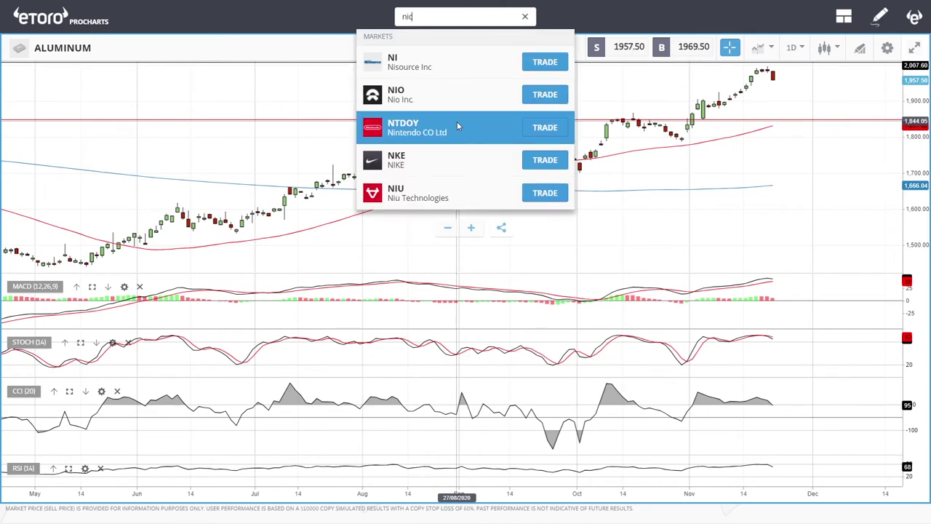
left_click(417, 126)
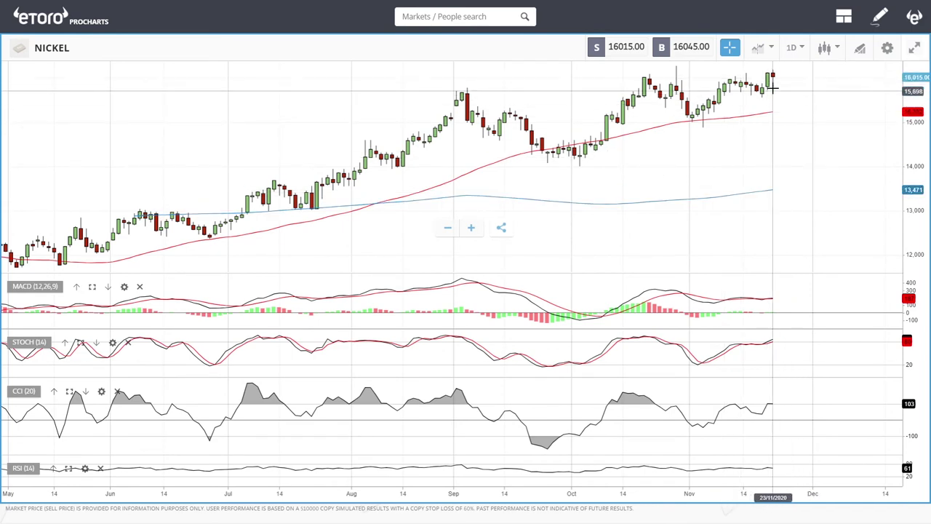
Draw a horizontal resistance line on the Nickel chart at the latest candles' high, about 16,166.
left_click(860, 54)
left_click(476, 293)
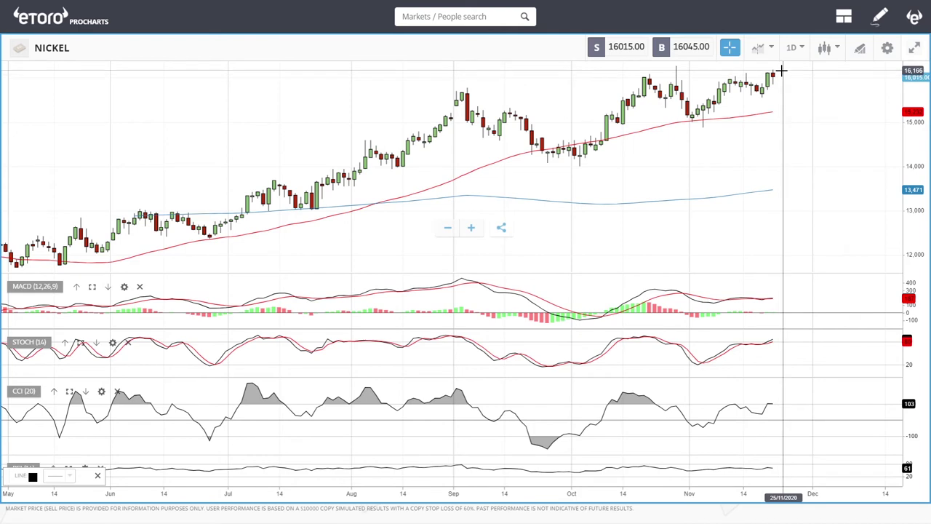
left_click(782, 70)
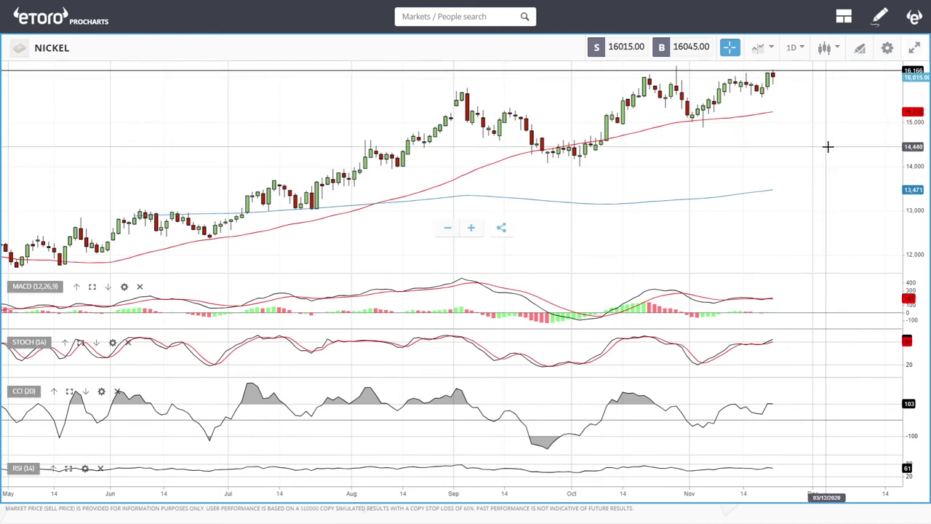
Draw a horizontal support line on the Nickel chart at the end of the red moving average, about 15,229.
left_click(860, 49)
left_click(478, 294)
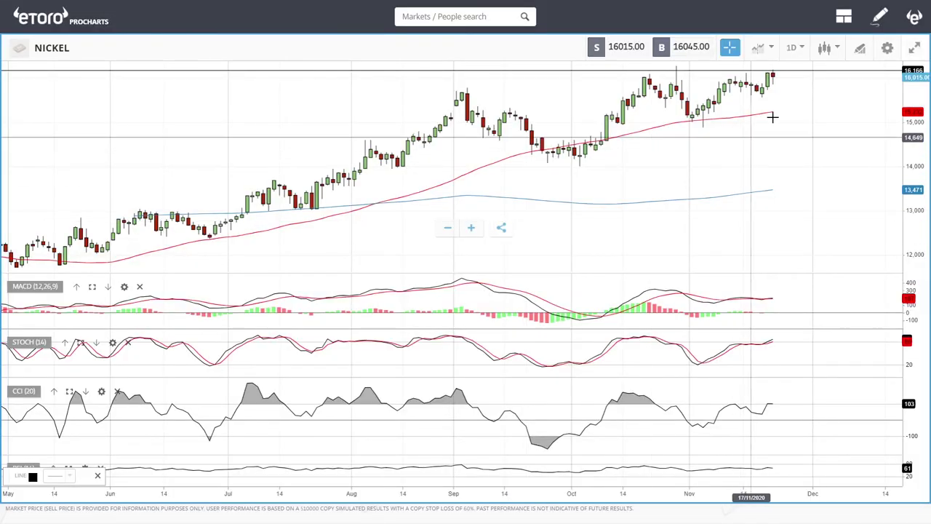
left_click(782, 111)
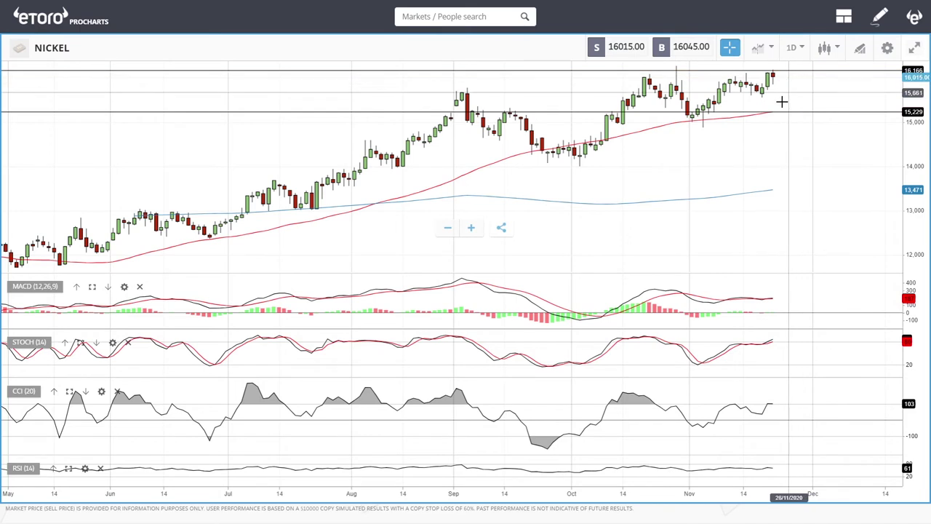
Move the Nickel support line down to about 14,822 and the resistance line up to about 16,253.
left_click_drag(796, 112, 796, 129)
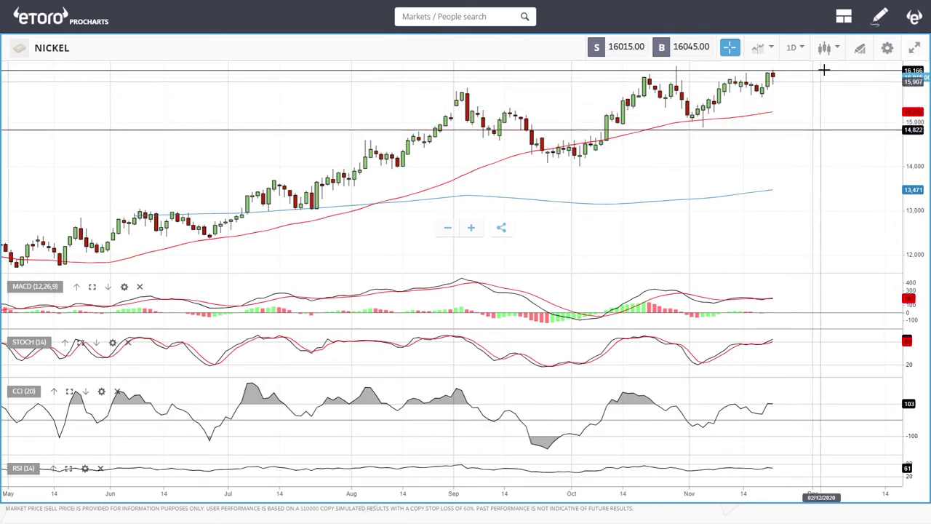
left_click_drag(822, 69, 823, 67)
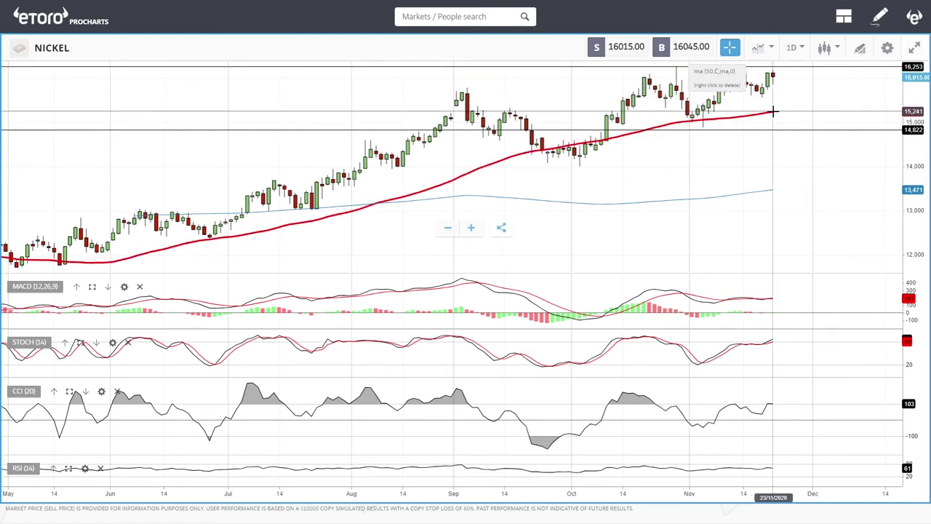
left_click_drag(765, 131, 709, 126)
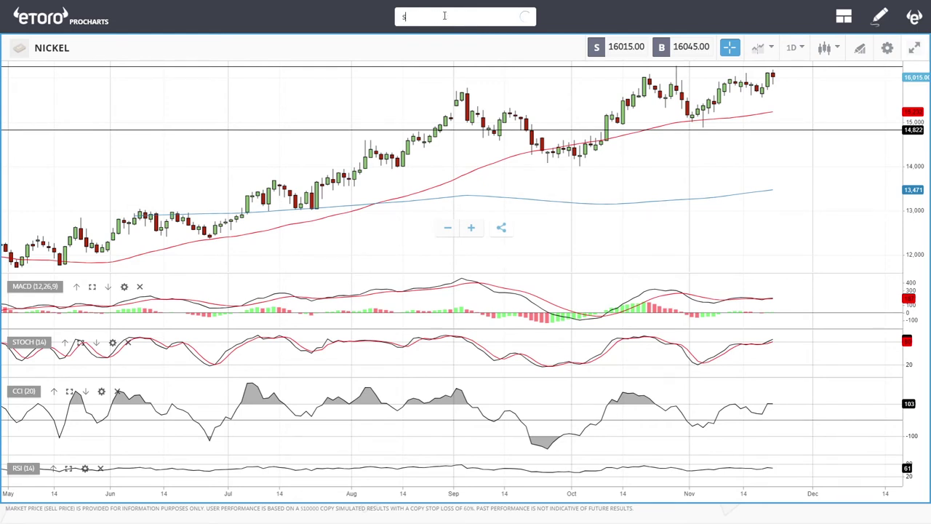
Search the markets for "sug", open the Sugar chart and draw a horizontal support line just below the red moving average's end, at about 0.1377.
type("ug")
left_click(440, 51)
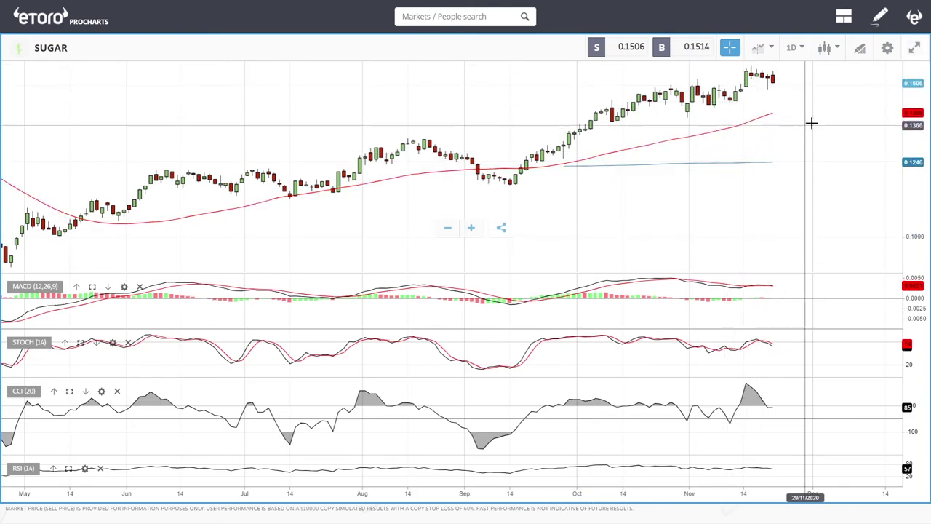
left_click(860, 50)
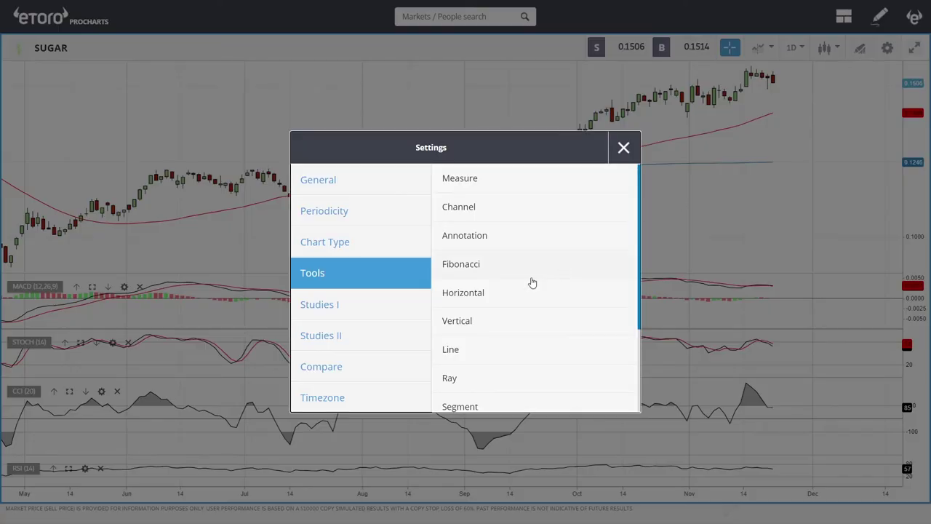
left_click(469, 292)
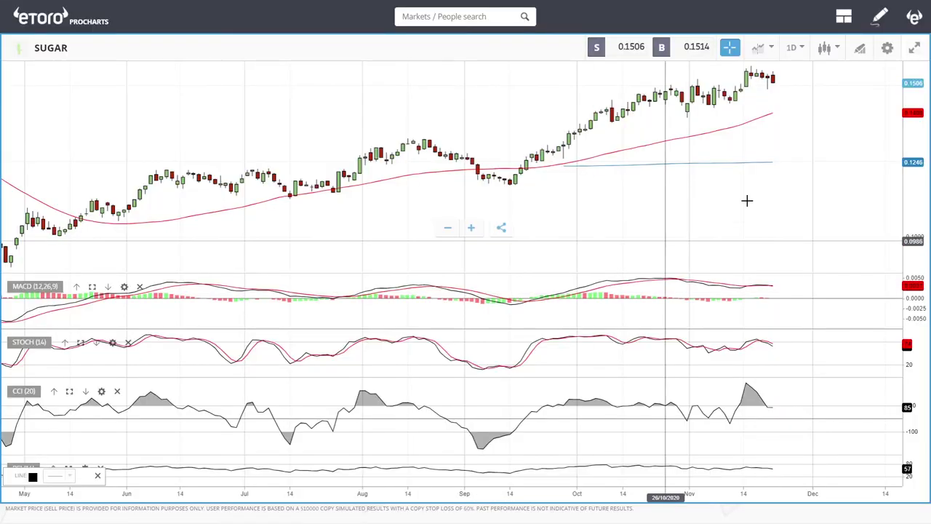
left_click(801, 122)
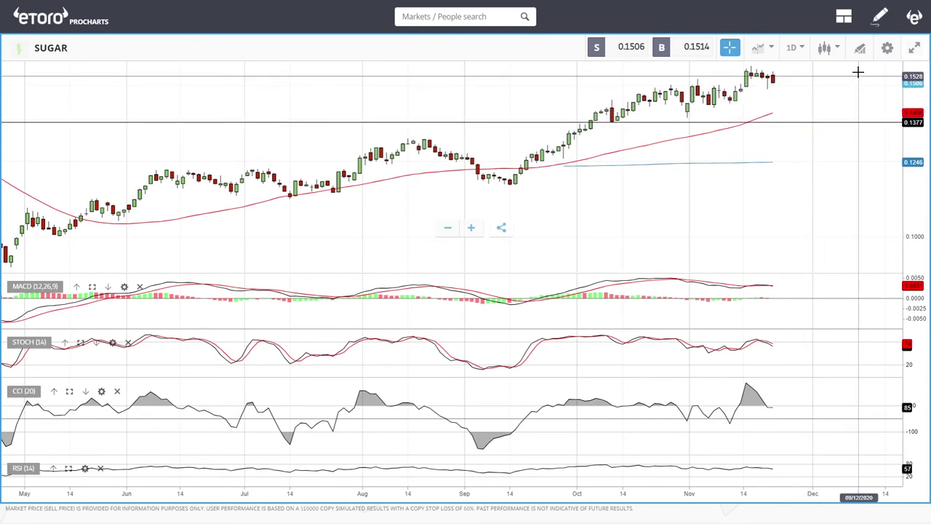
Draw a horizontal resistance line on the Sugar chart at the November candles' high, about 0.1564.
left_click(859, 48)
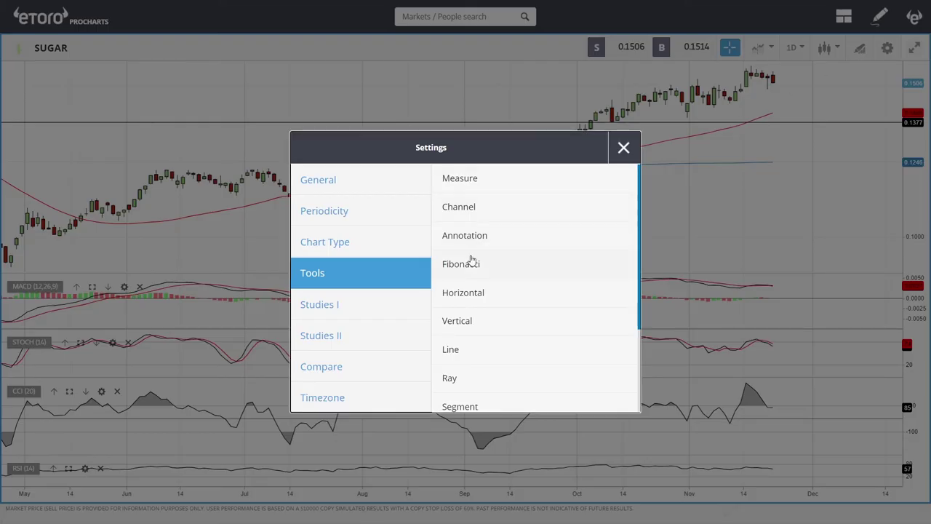
left_click(464, 294)
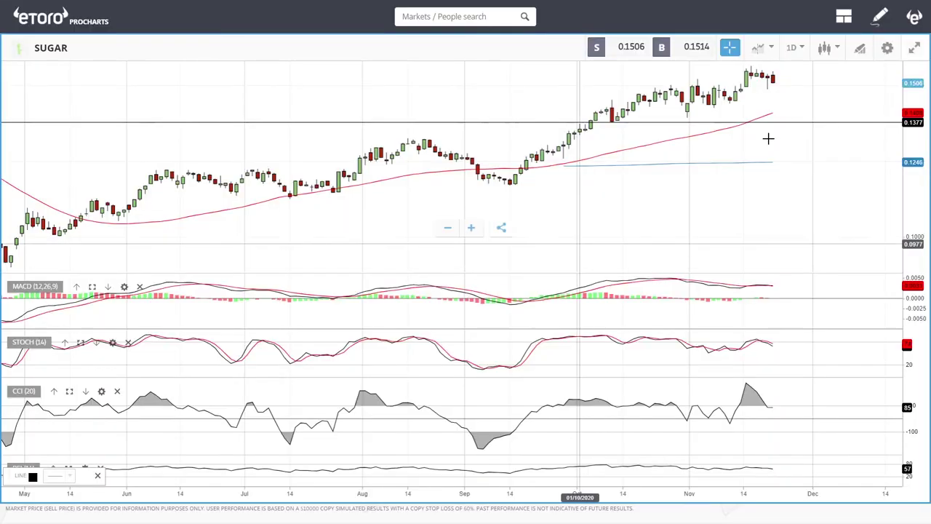
left_click(819, 65)
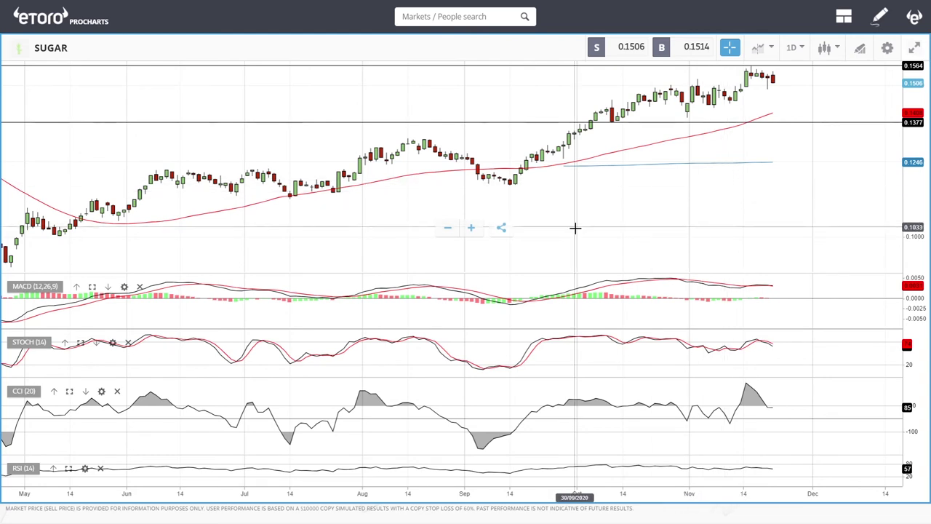
Open the Cotton chart and draw a horizontal support line just below the red moving average's end, at about 0.6752.
left_click(434, 16)
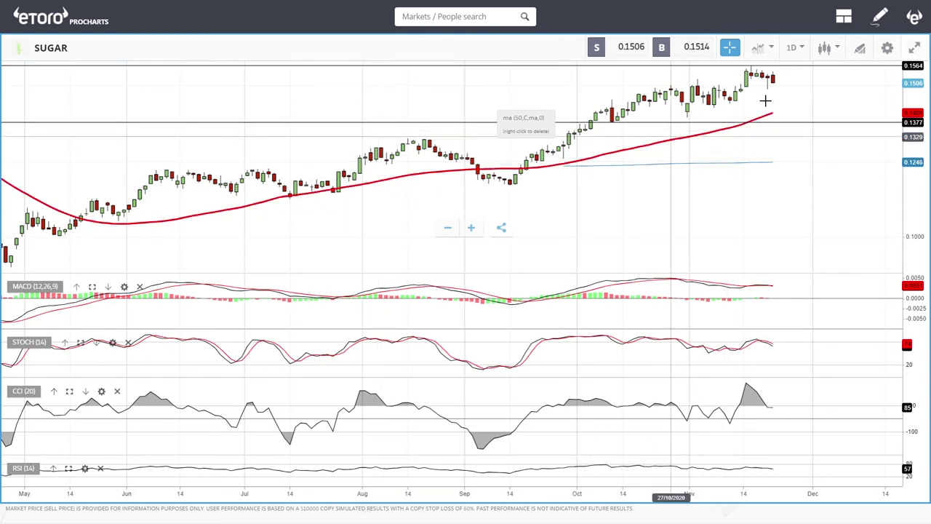
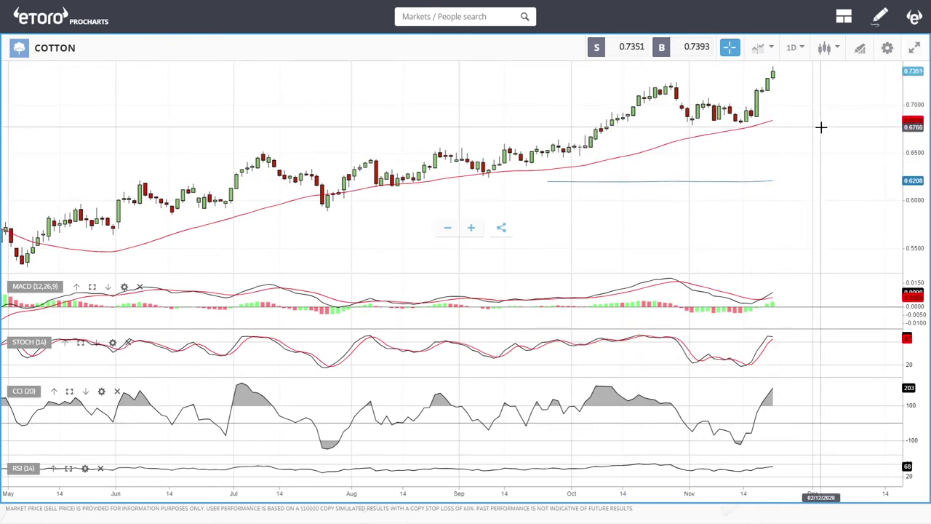
scroll(822, 128, "down", 4)
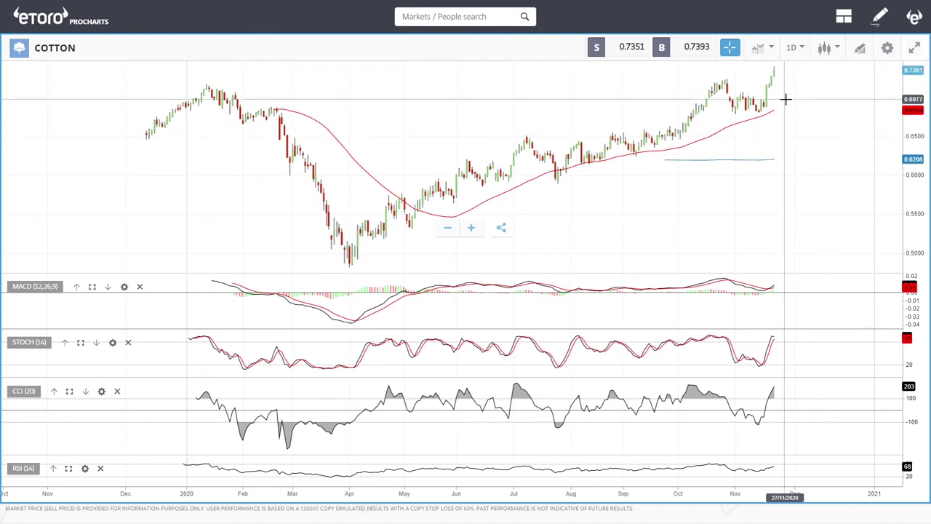
left_click(860, 47)
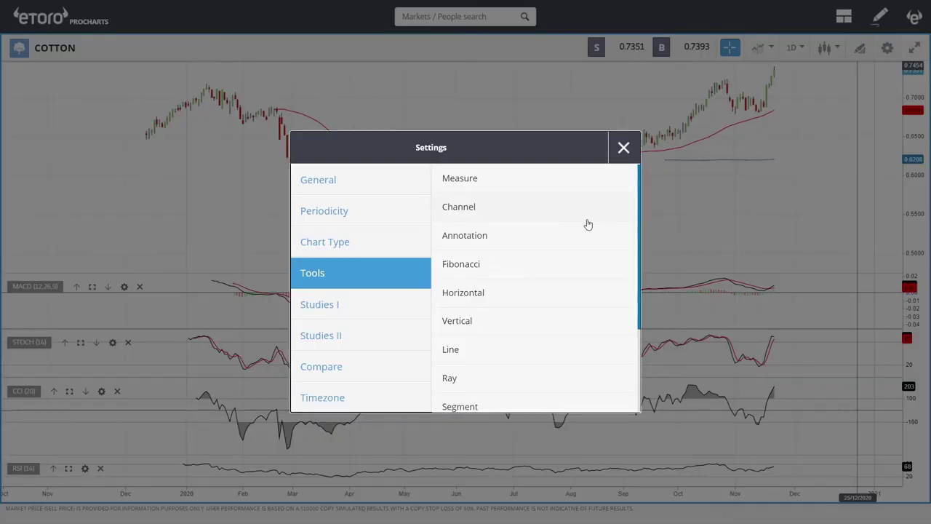
left_click(471, 291)
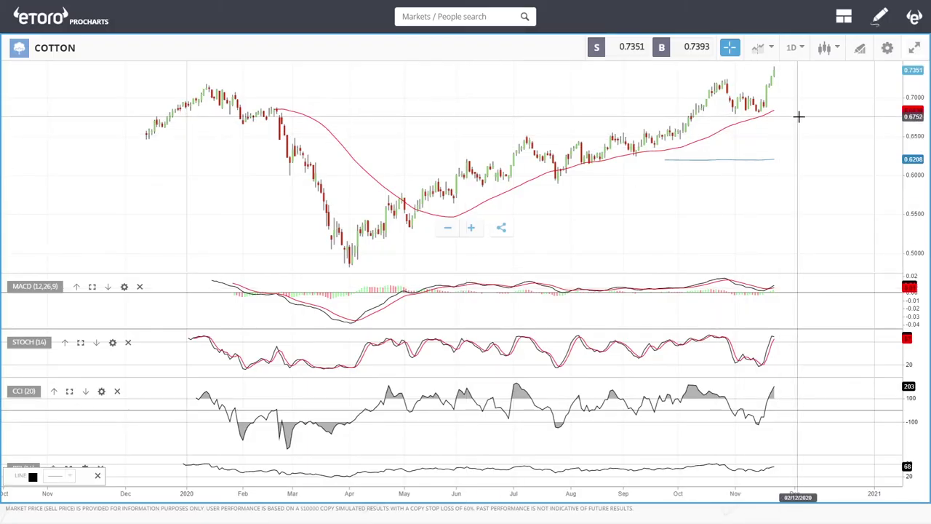
left_click(799, 116)
Draw a horizontal resistance line on the Cotton chart at the latest candle's high.
left_click(860, 48)
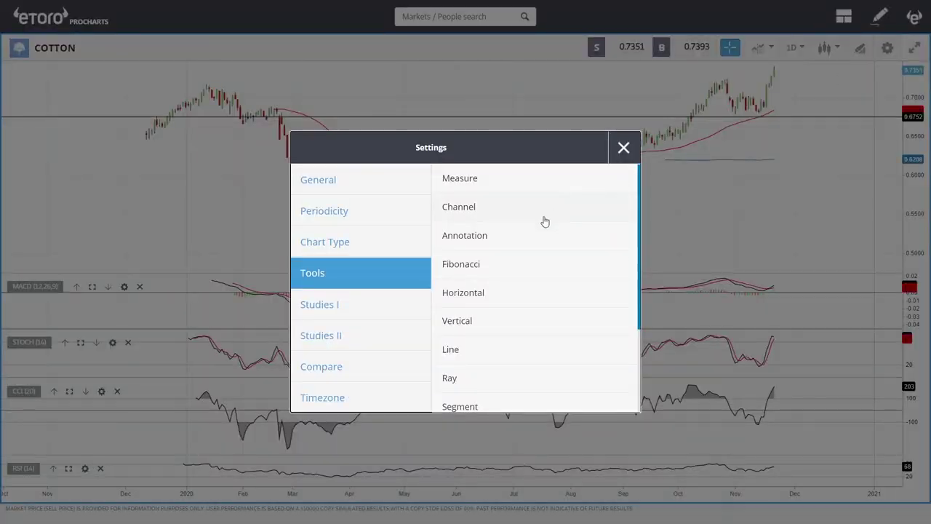
left_click(473, 291)
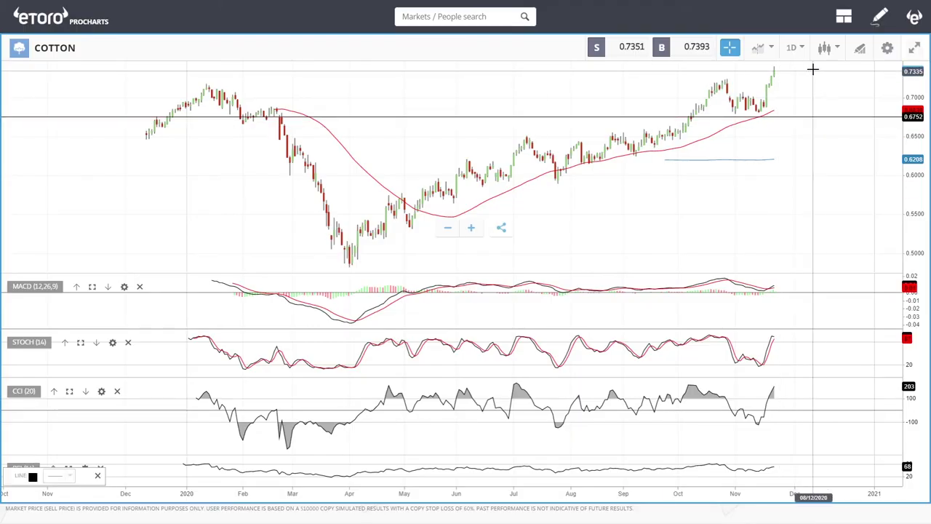
left_click(776, 67)
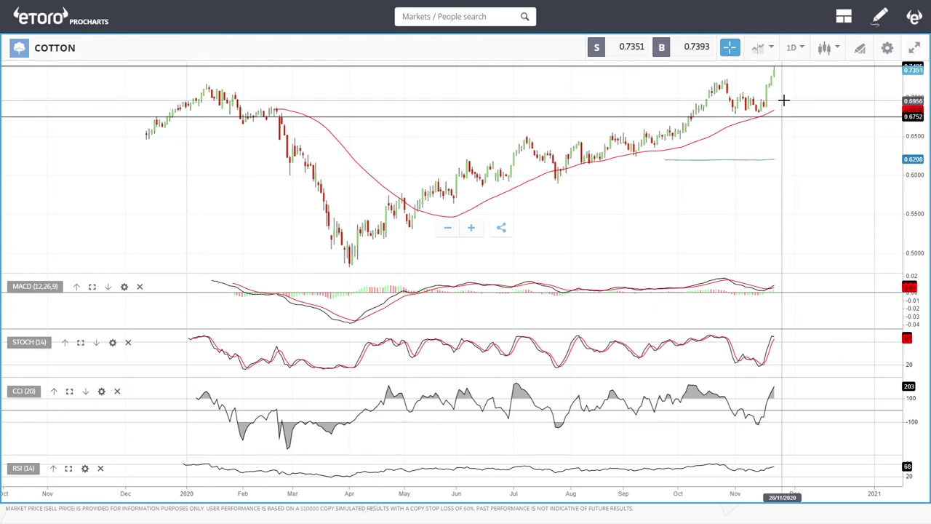
scroll(826, 106, "up", 4)
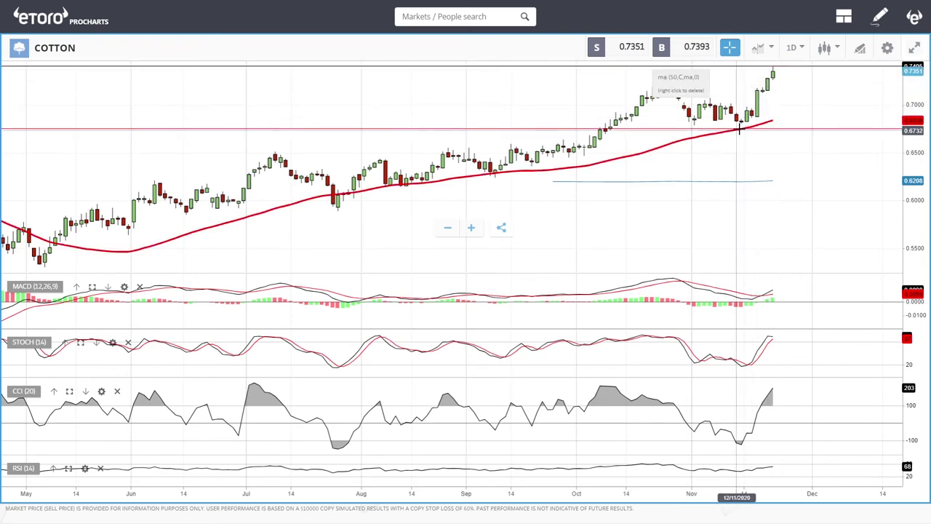
scroll(809, 120, "down", 1)
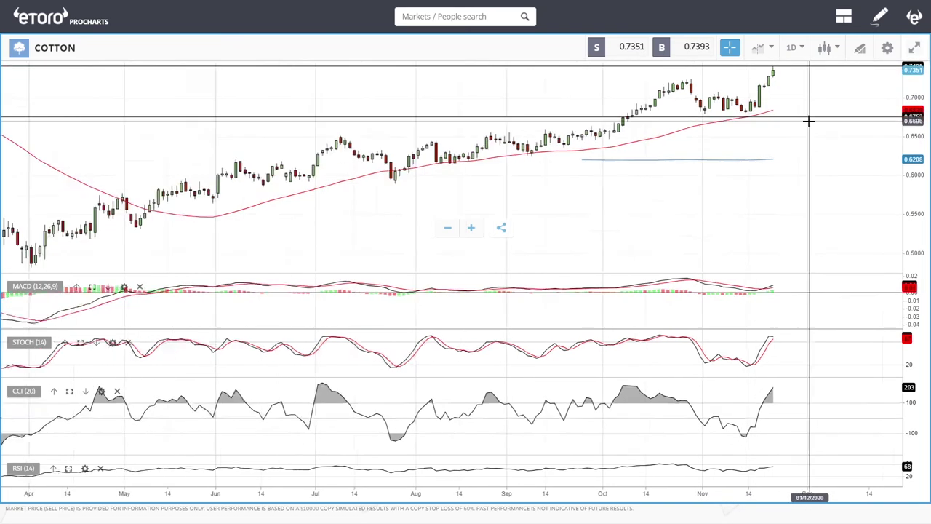
scroll(809, 121, "down", 2)
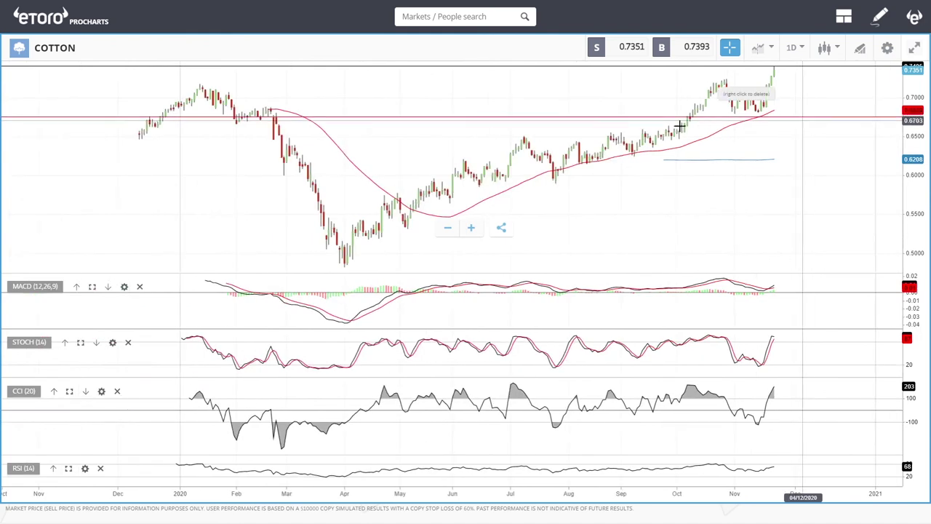
Search the markets for "coc" and open the Cocoa chart.
right_click(448, 45)
left_click(445, 18)
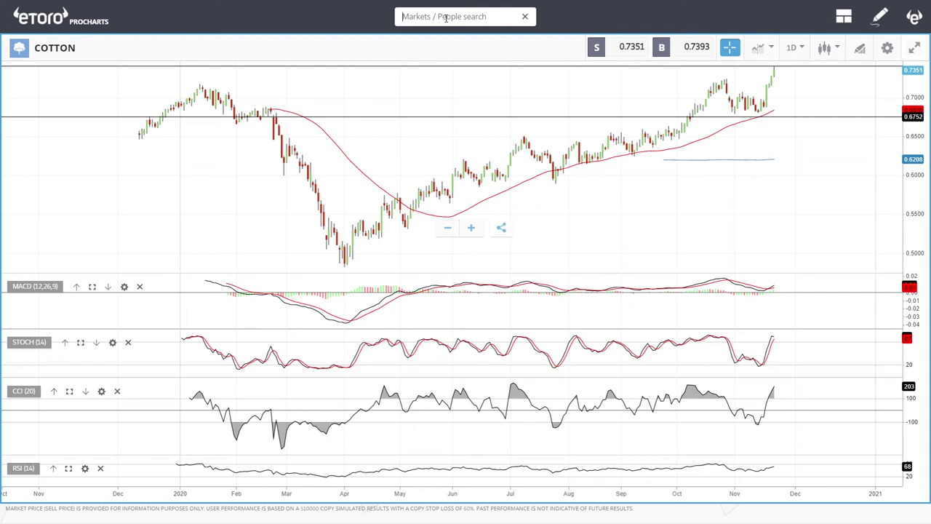
type("coc")
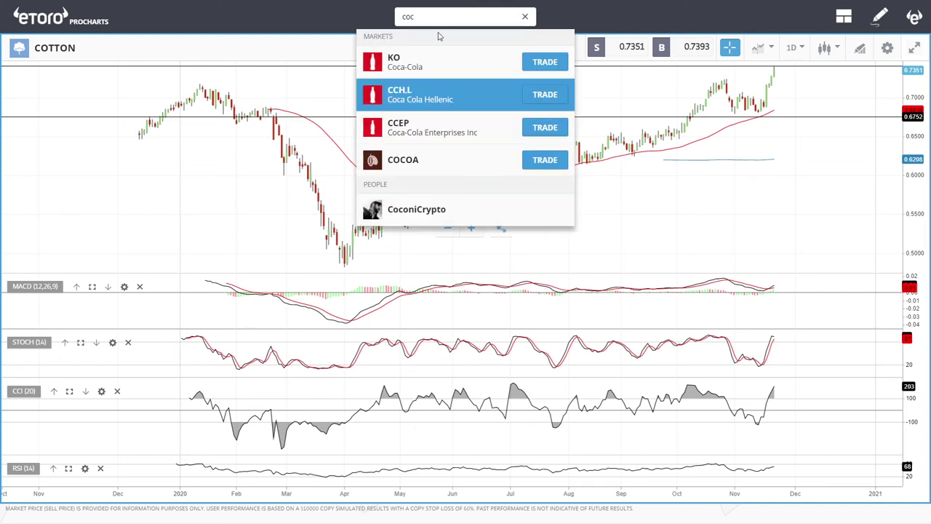
left_click(412, 163)
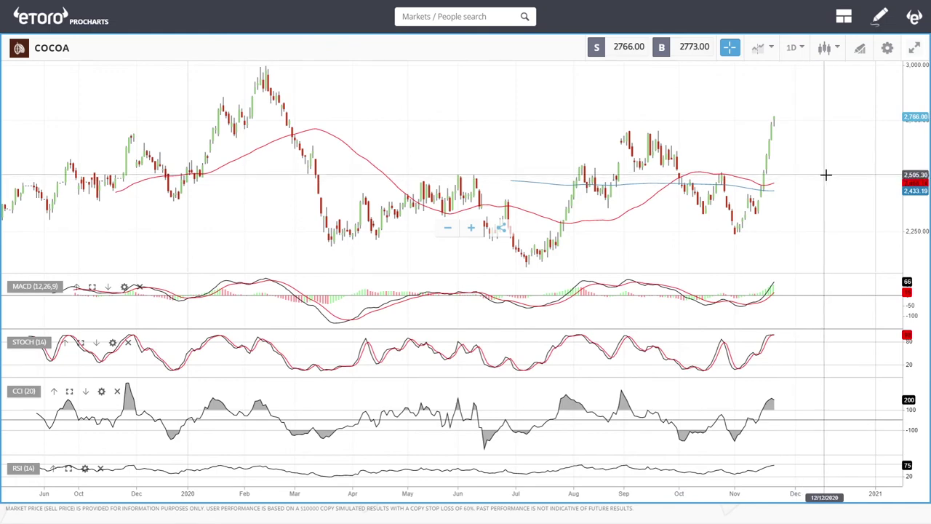
scroll(826, 175, "up", 3)
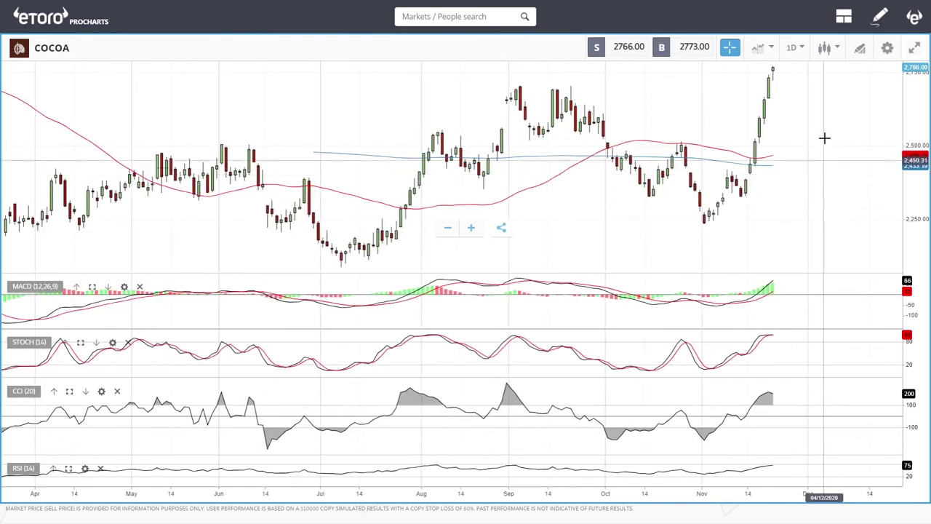
Try a Fibonacci retracement on the Cocoa chart from the early November low to the latest high, and delete it.
left_click(866, 52)
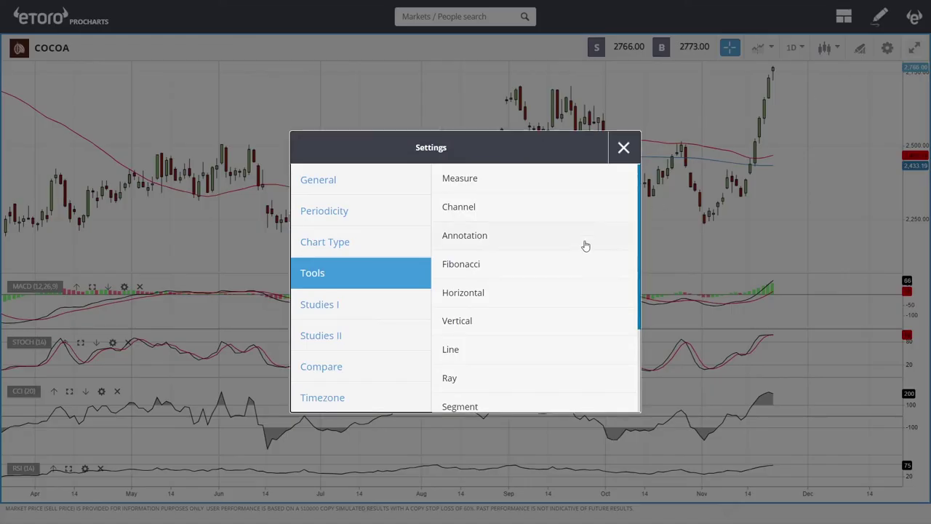
left_click(480, 271)
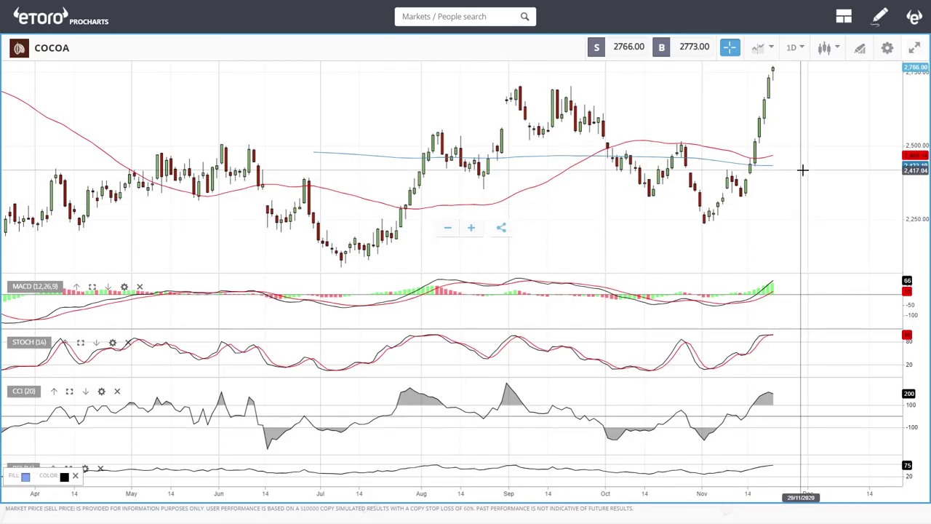
left_click(704, 223)
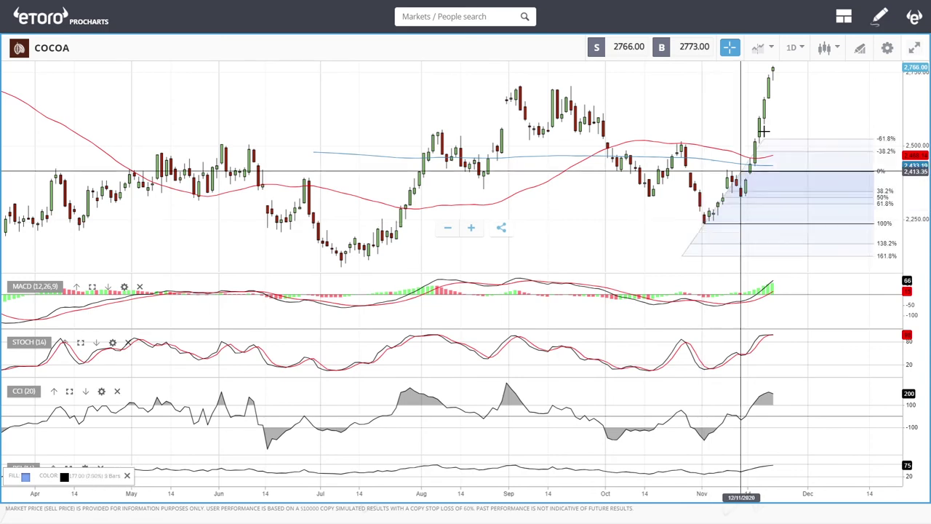
left_click(773, 65)
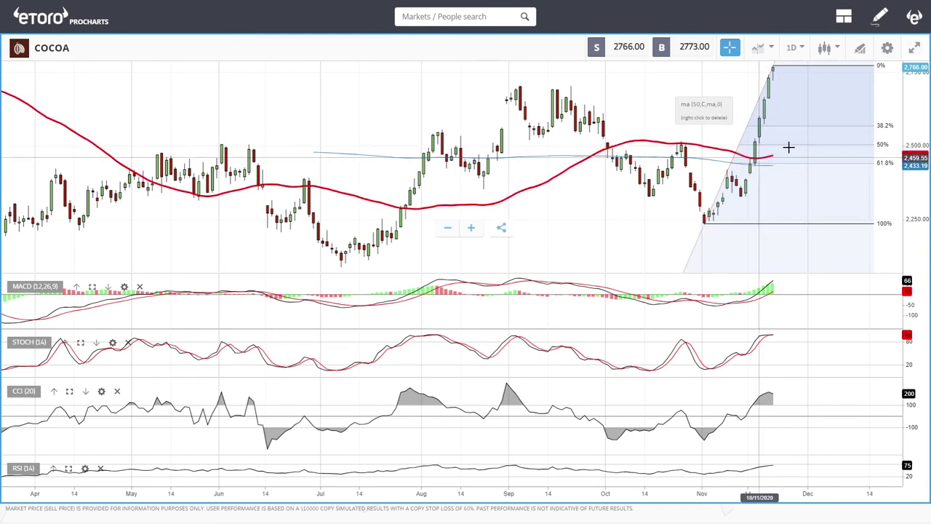
right_click(773, 68)
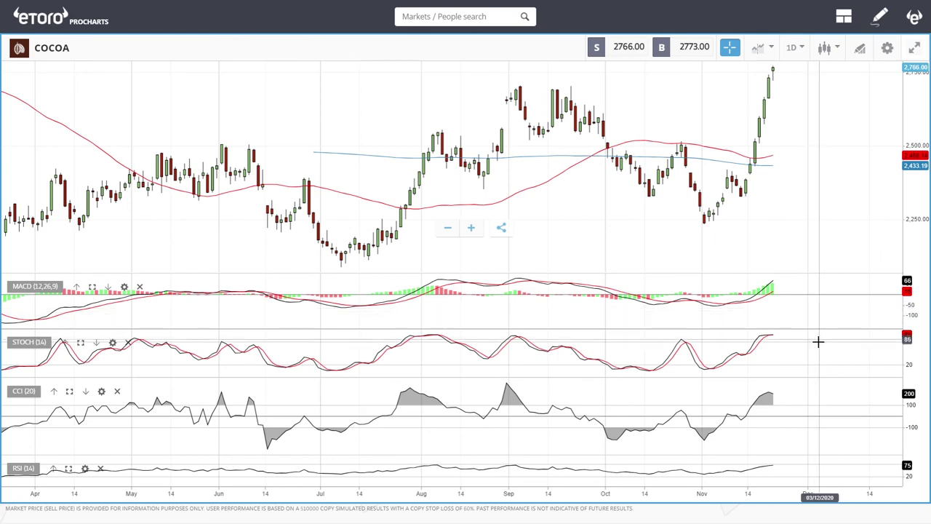
Draw a Fibonacci retracement on the Cocoa chart from the early November low up to the latest candle's high.
scroll(819, 340, "down", 5)
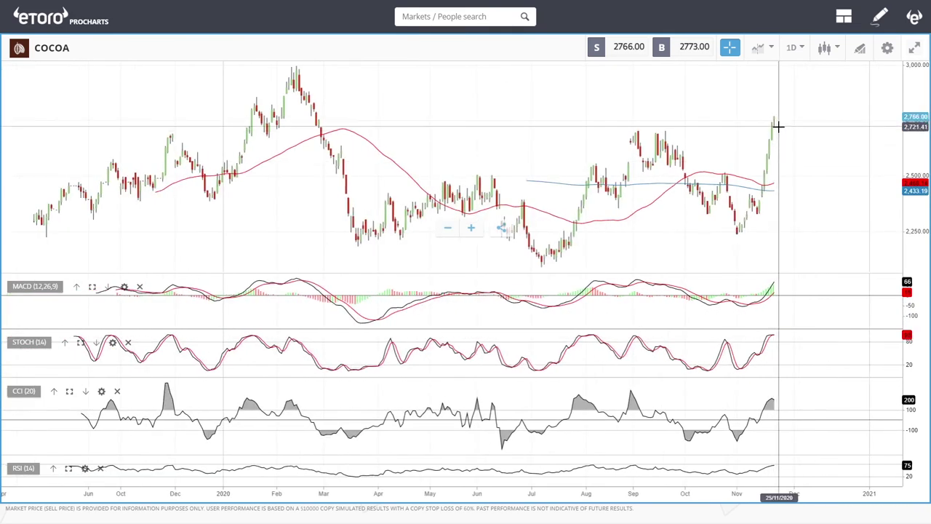
scroll(782, 115, "up", 5)
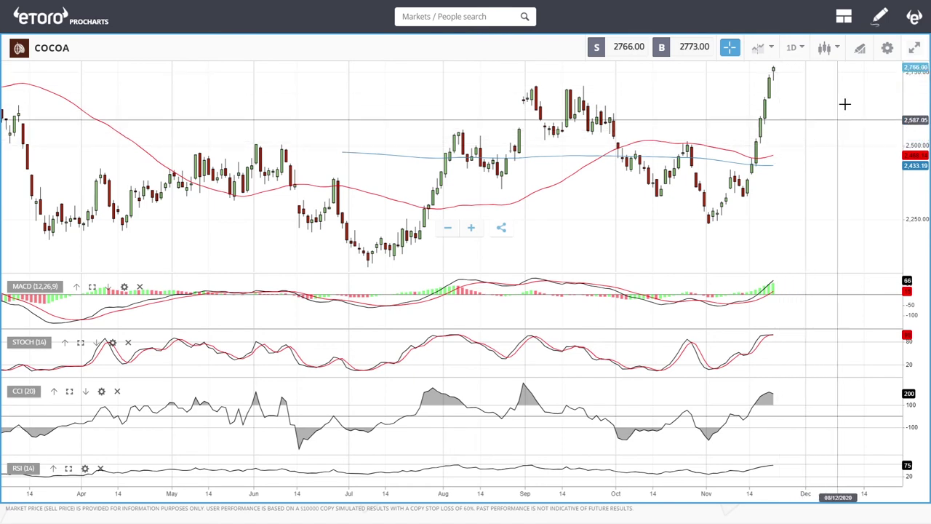
left_click(858, 48)
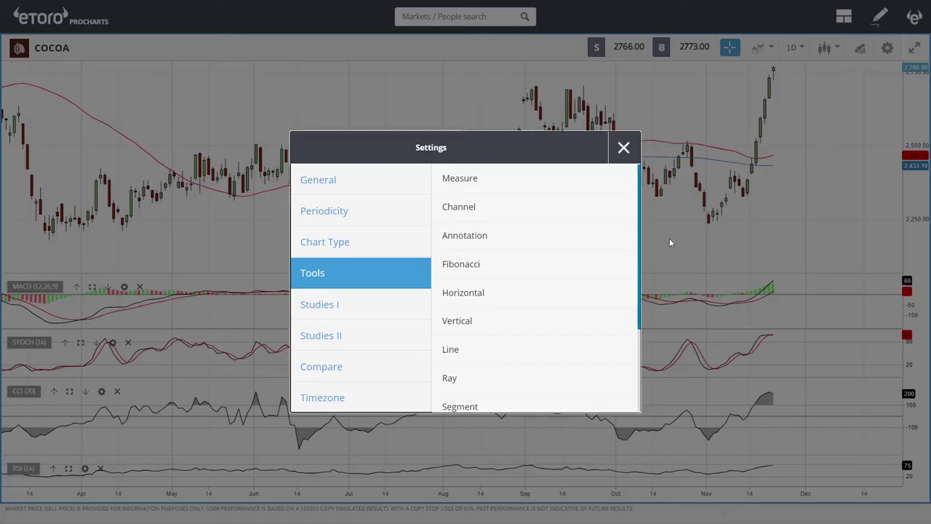
left_click(469, 264)
left_click(709, 222)
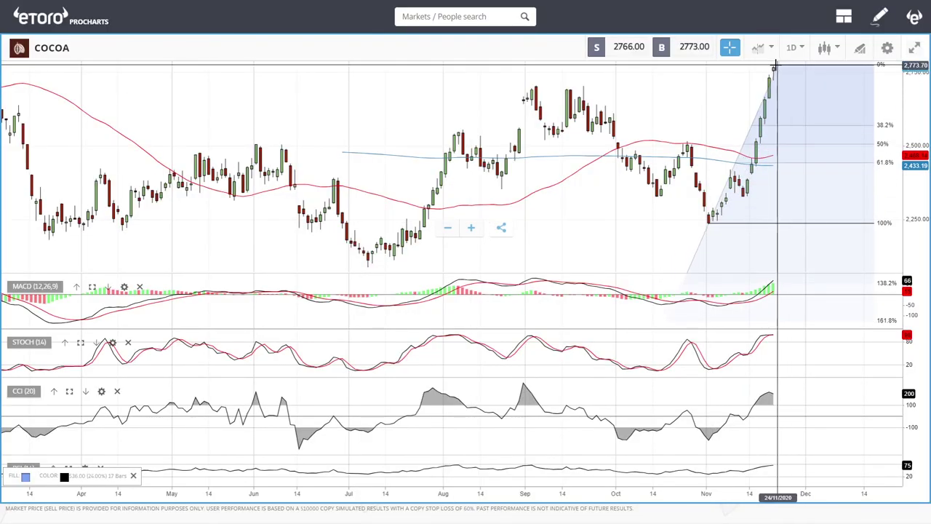
left_click(773, 66)
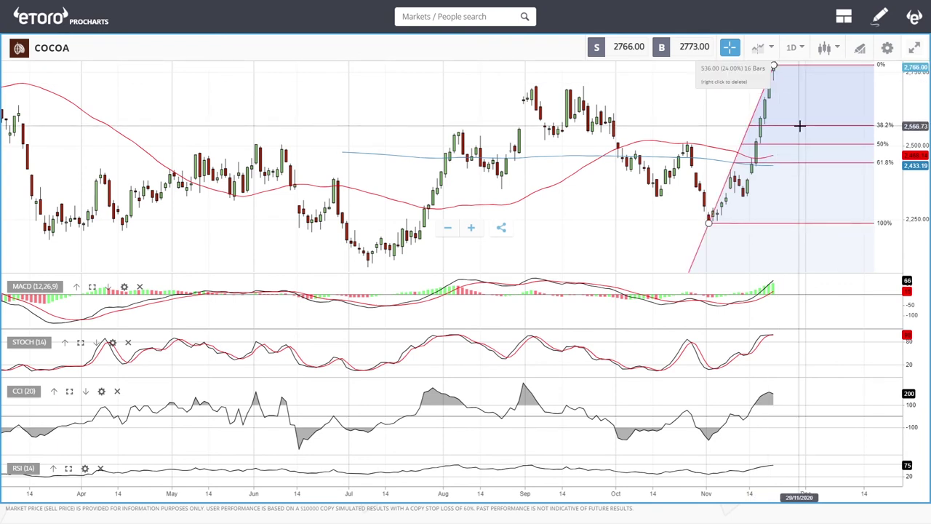
Draw a horizontal support line on the Cocoa chart at the 50% Fibonacci level, about 2,505.74.
left_click(861, 49)
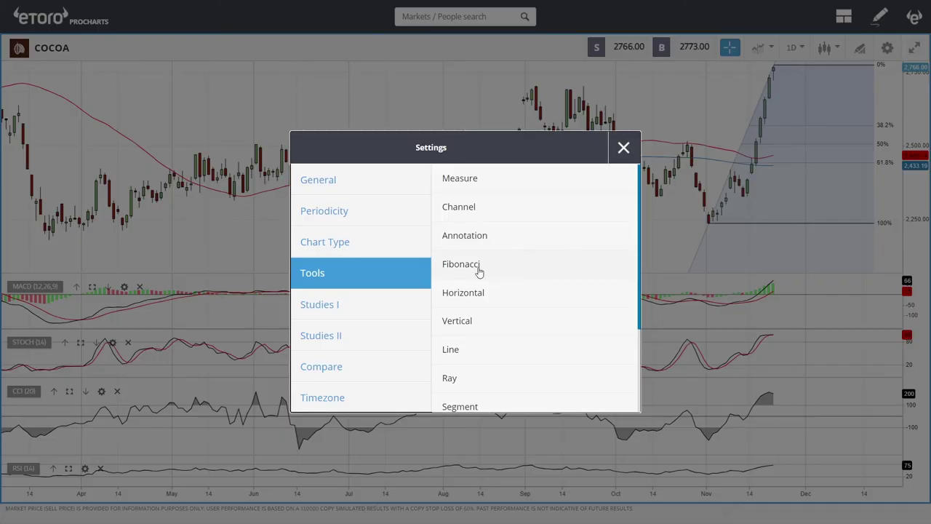
left_click(478, 292)
left_click(815, 143)
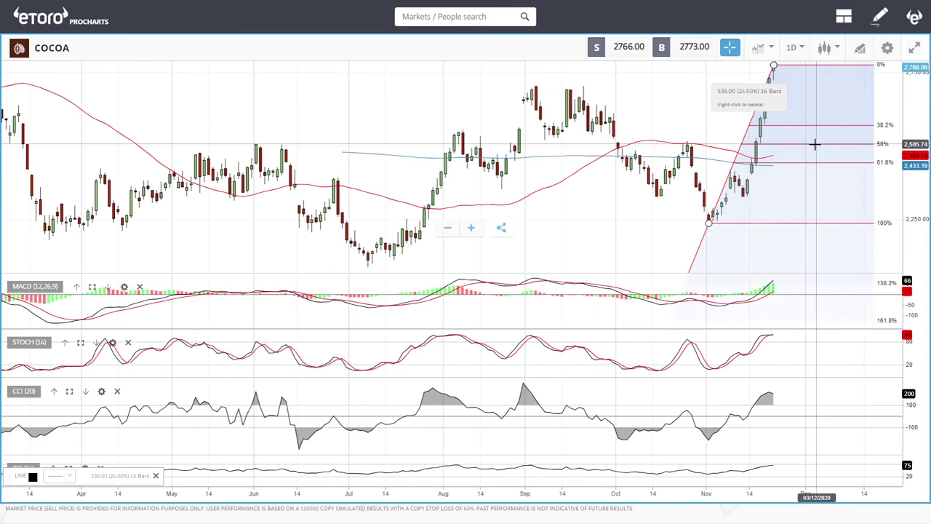
Draw a second horizontal support line on the Cocoa chart at the 61.8% Fibonacci level, about 2,444.76.
left_click(860, 48)
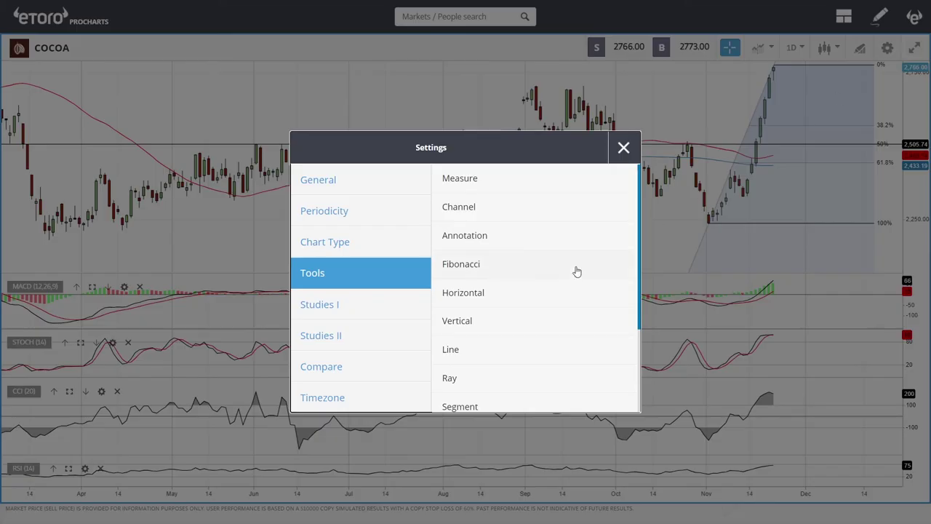
left_click(472, 304)
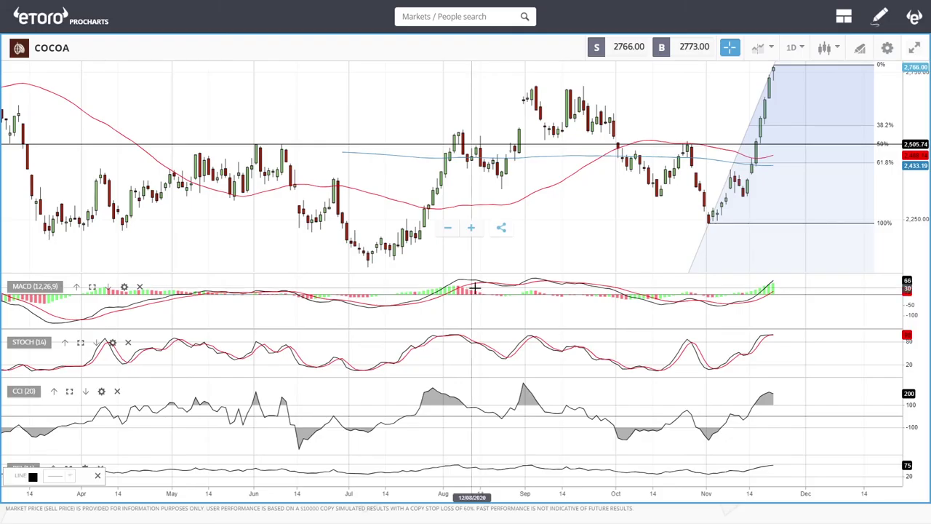
left_click(836, 141)
left_click(801, 158)
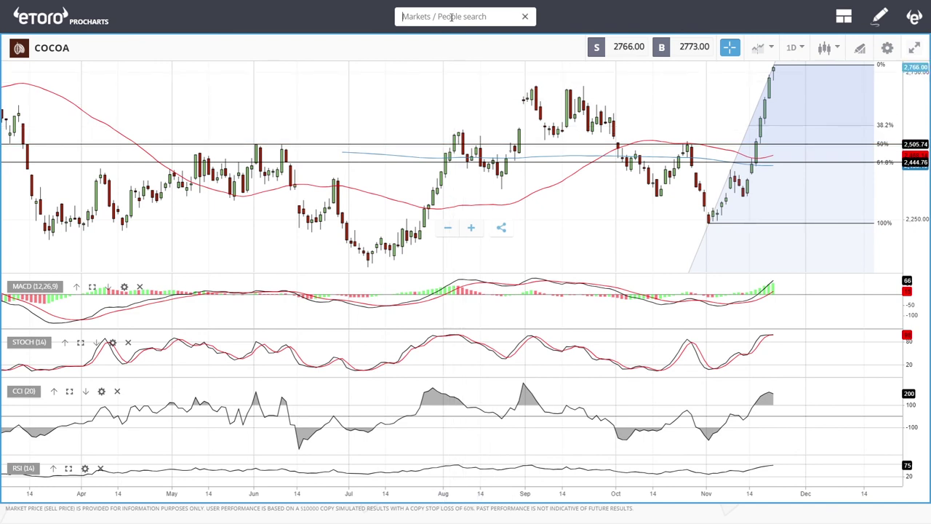
Search the markets for "whe" and open the Wheat chart.
type("e")
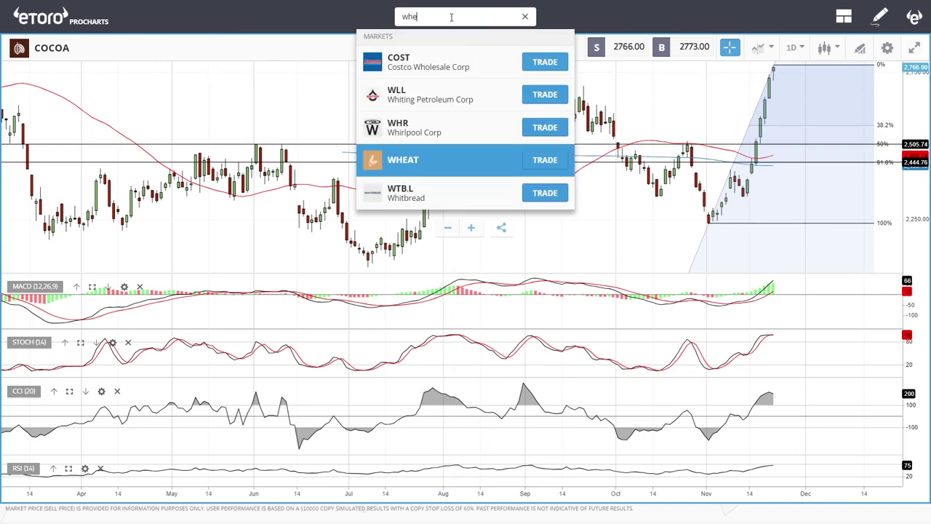
left_click(424, 60)
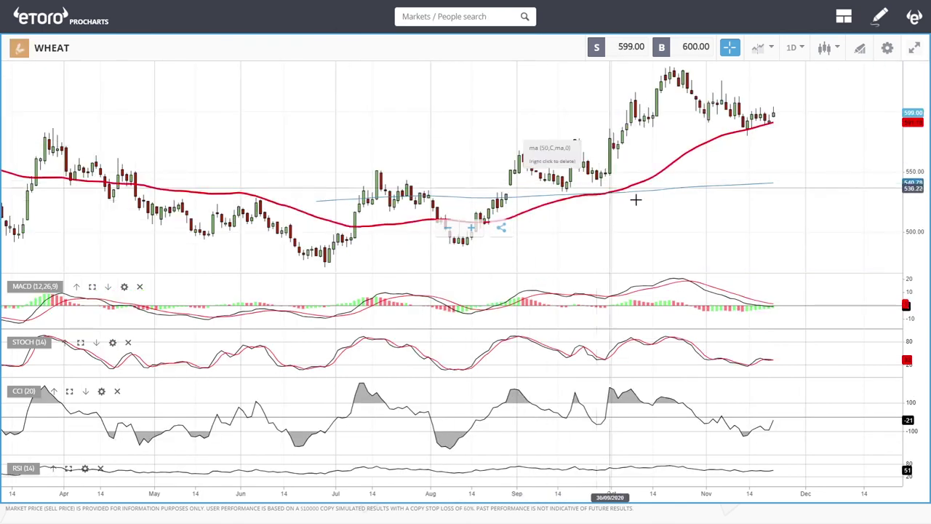
Examine the latest daily candles on the Wheat chart against the 50-period moving average and the wider trend since August.
scroll(791, 144, "up", 1)
scroll(793, 138, "up", 1)
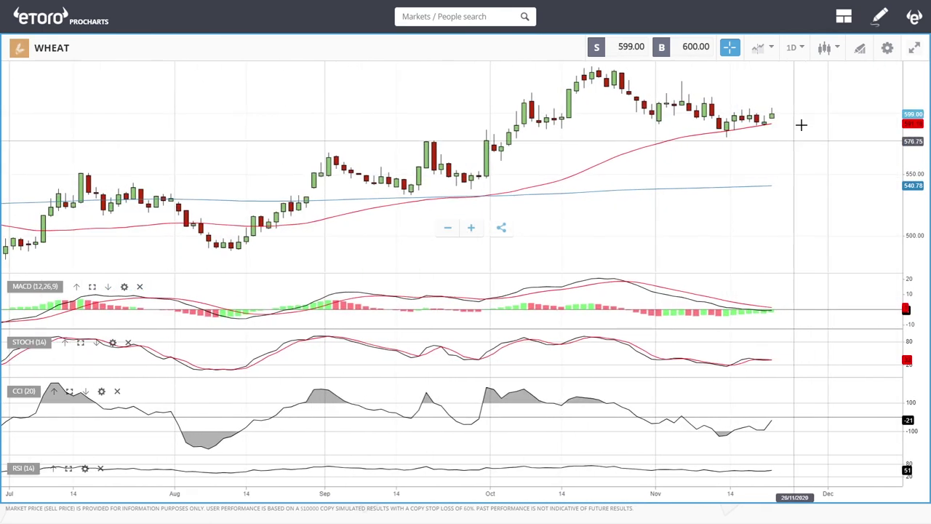
scroll(800, 123, "up", 1)
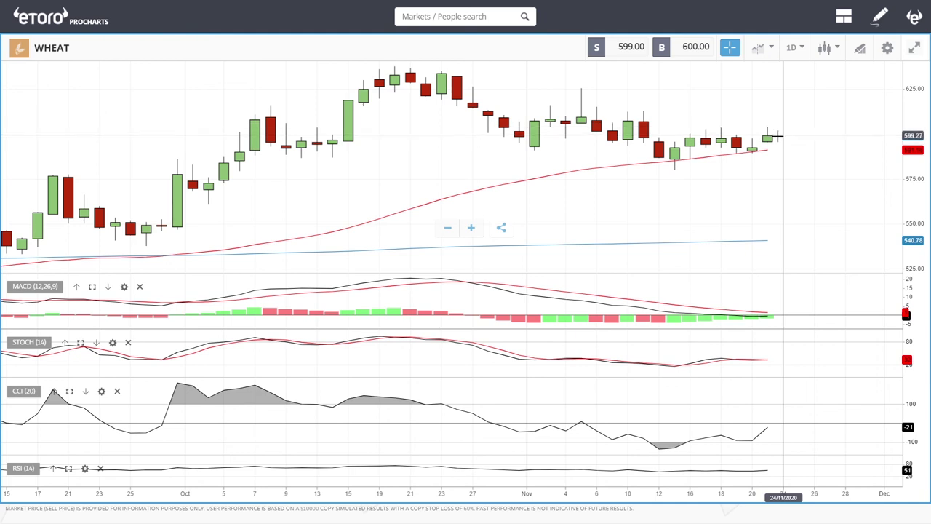
scroll(797, 131, "down", 3)
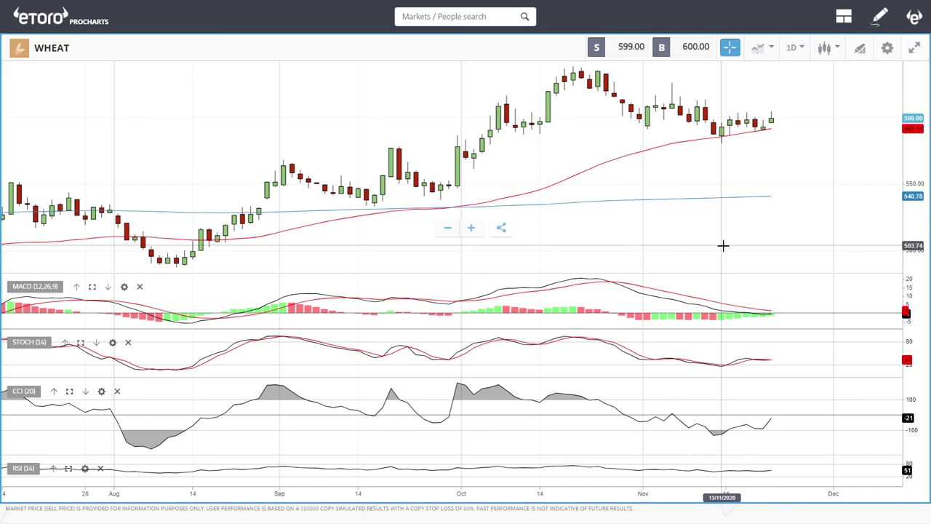
left_click(466, 16)
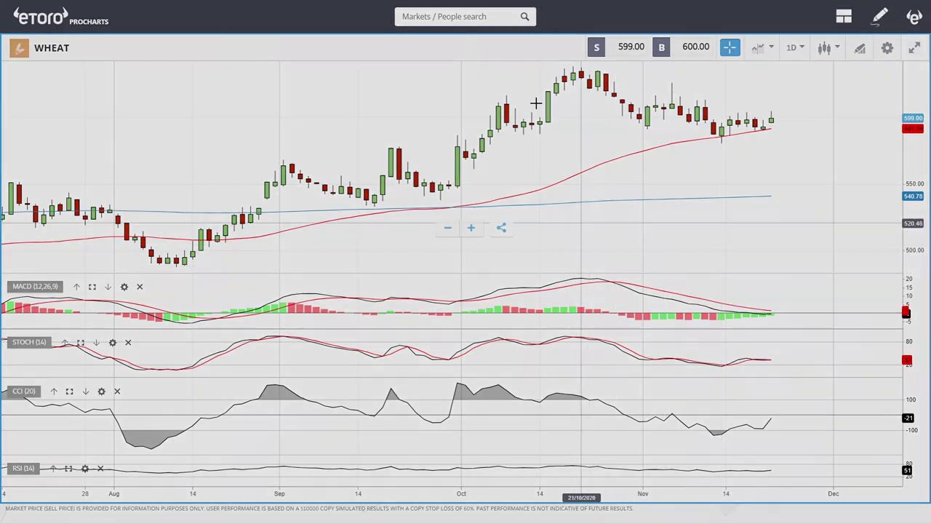